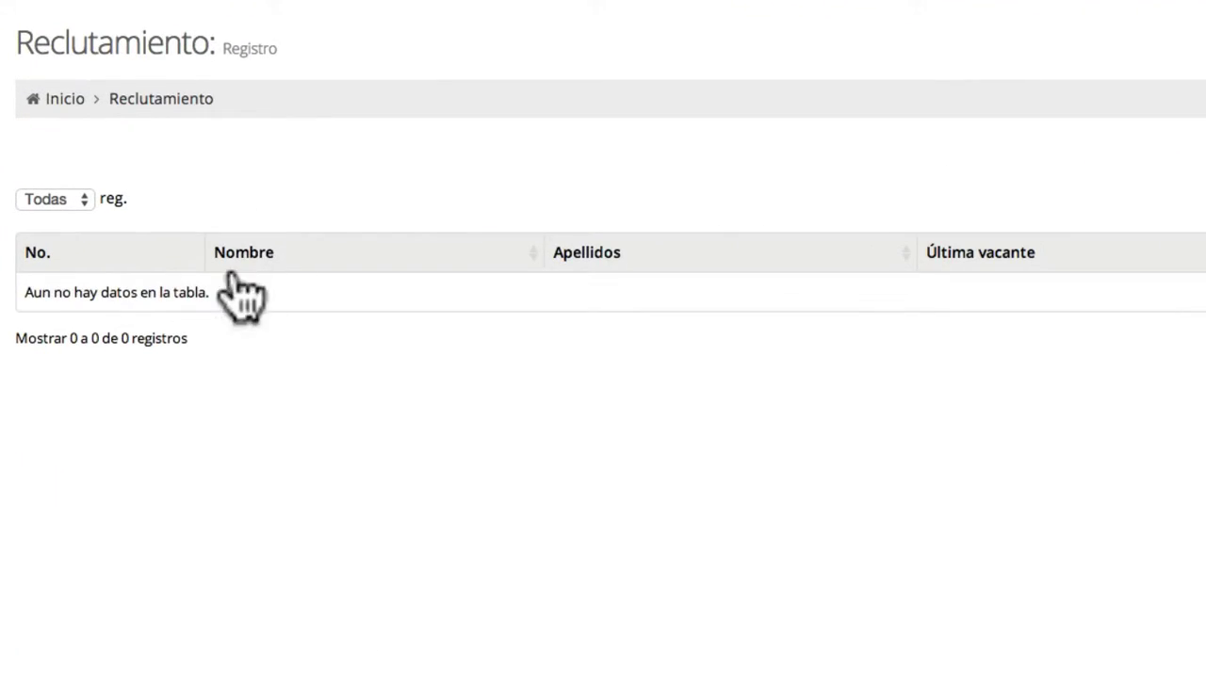
- Open a blank Nuevo recluta form with the '+ Agregar Recluta' button
click(247, 279)
click(587, 291)
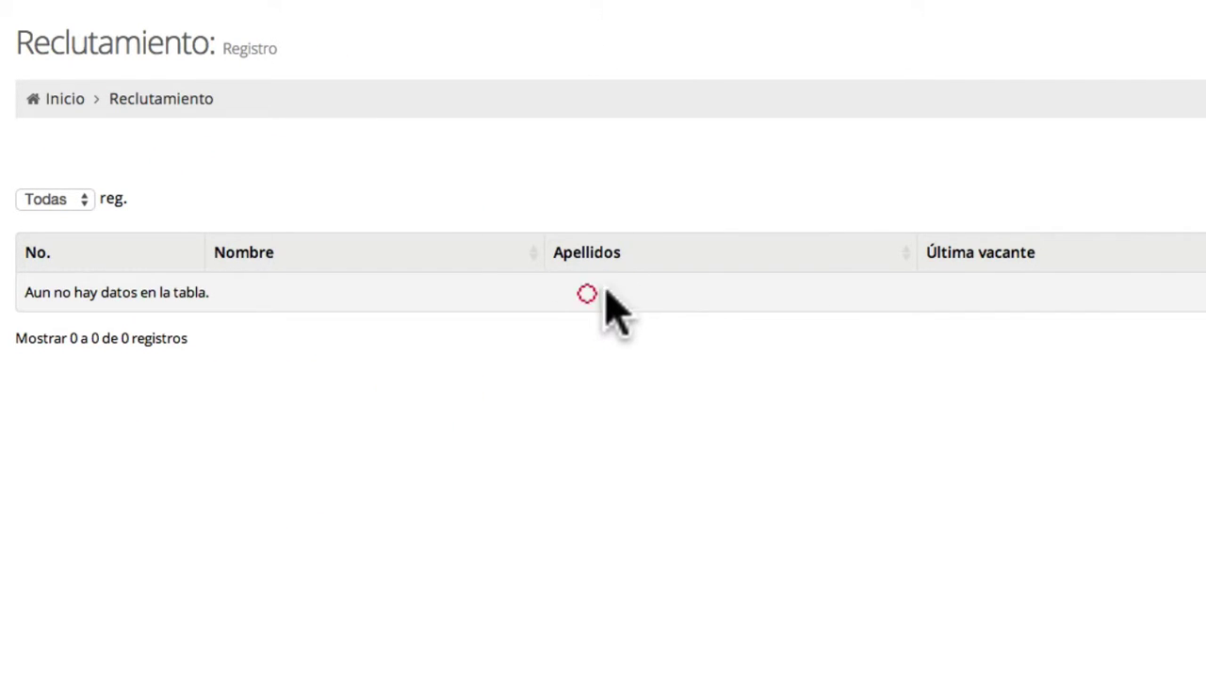
click(975, 293)
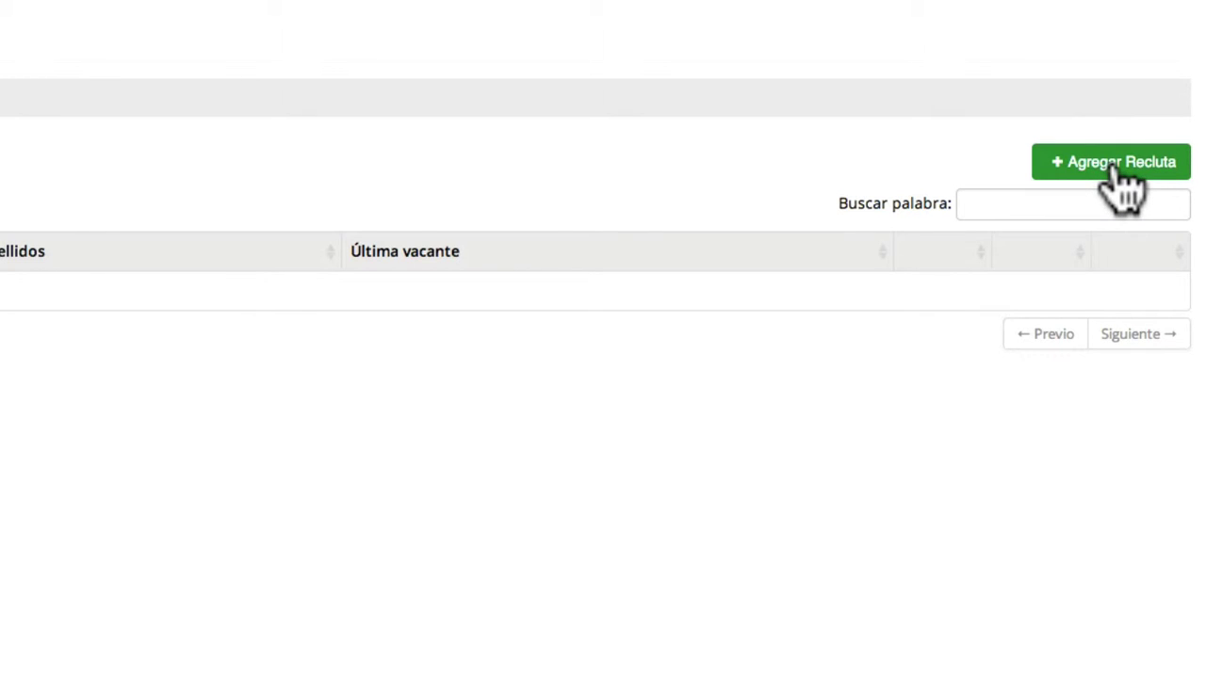
click(1126, 189)
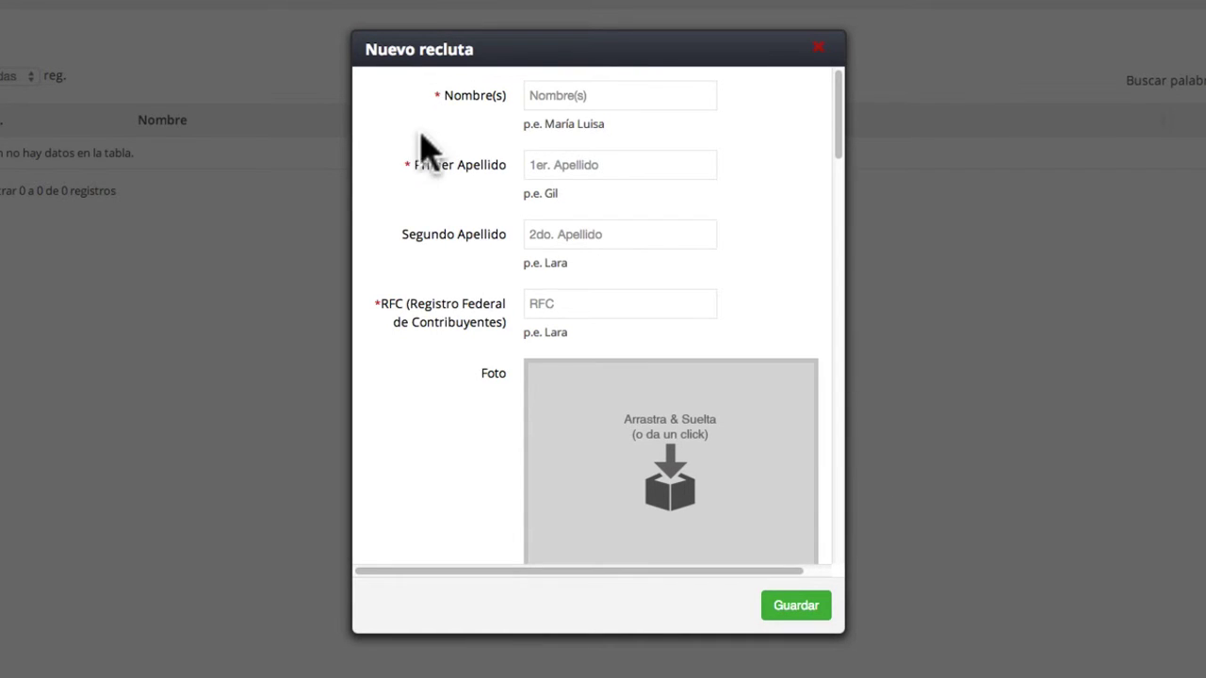
scroll(476, 341, down, 3)
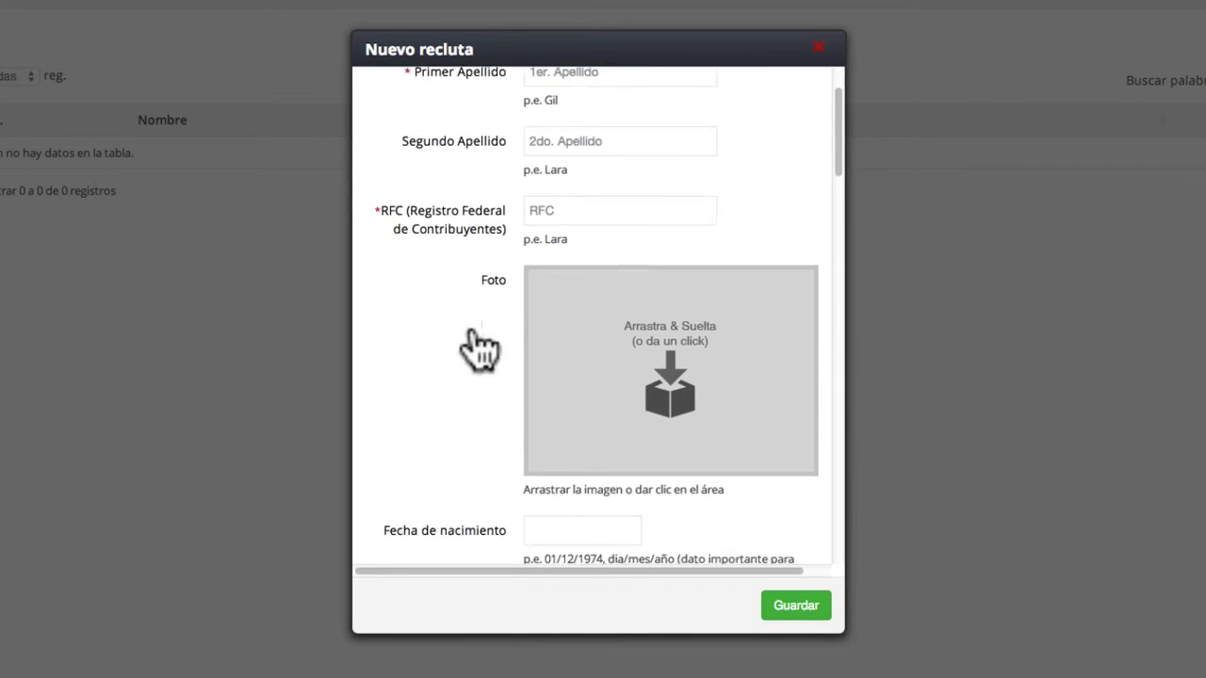
scroll(476, 344, down, 19)
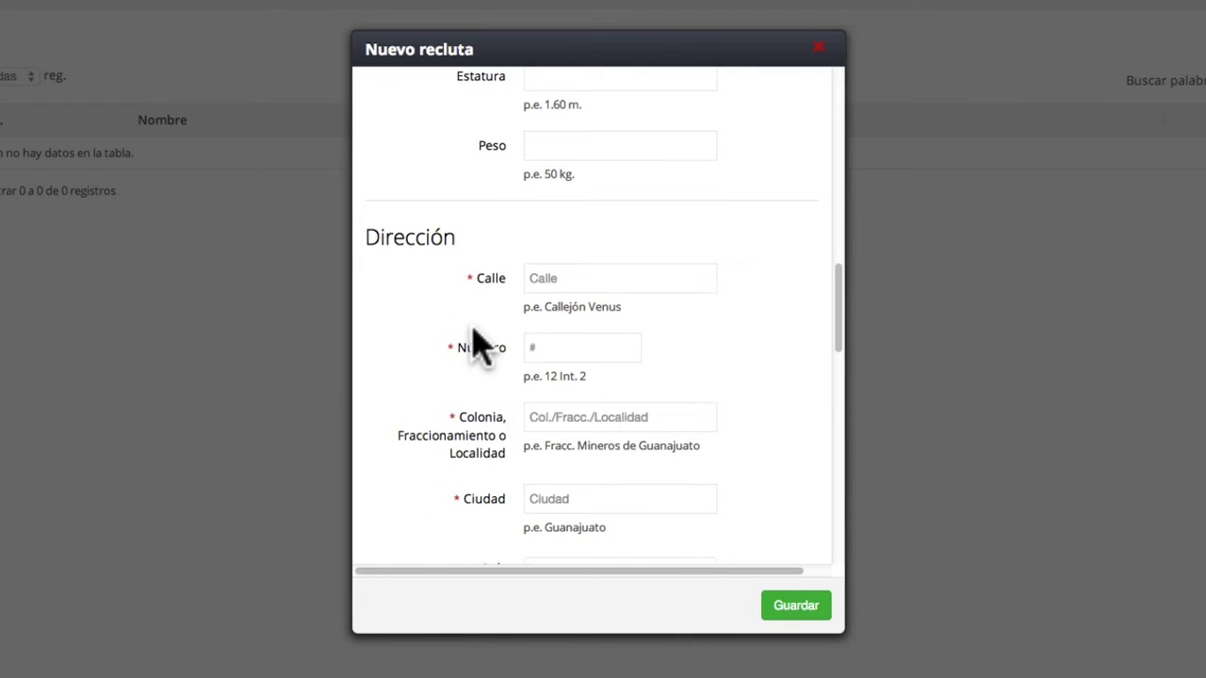
scroll(476, 344, down, 4)
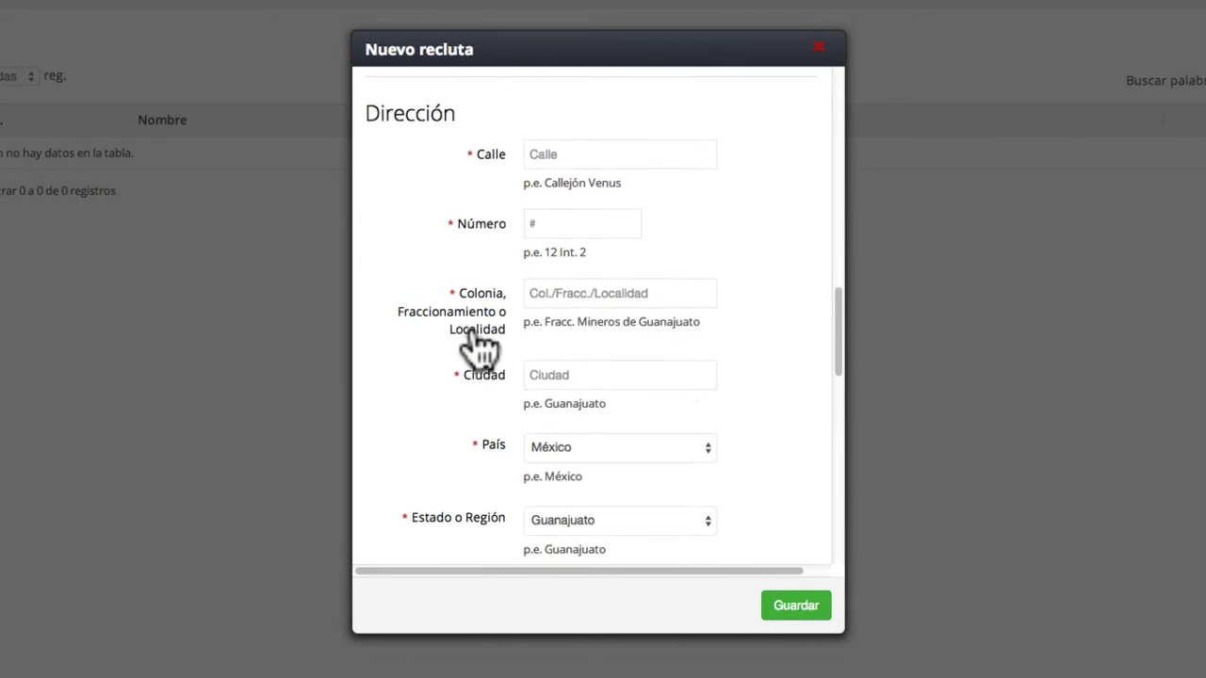
scroll(476, 344, down, 13)
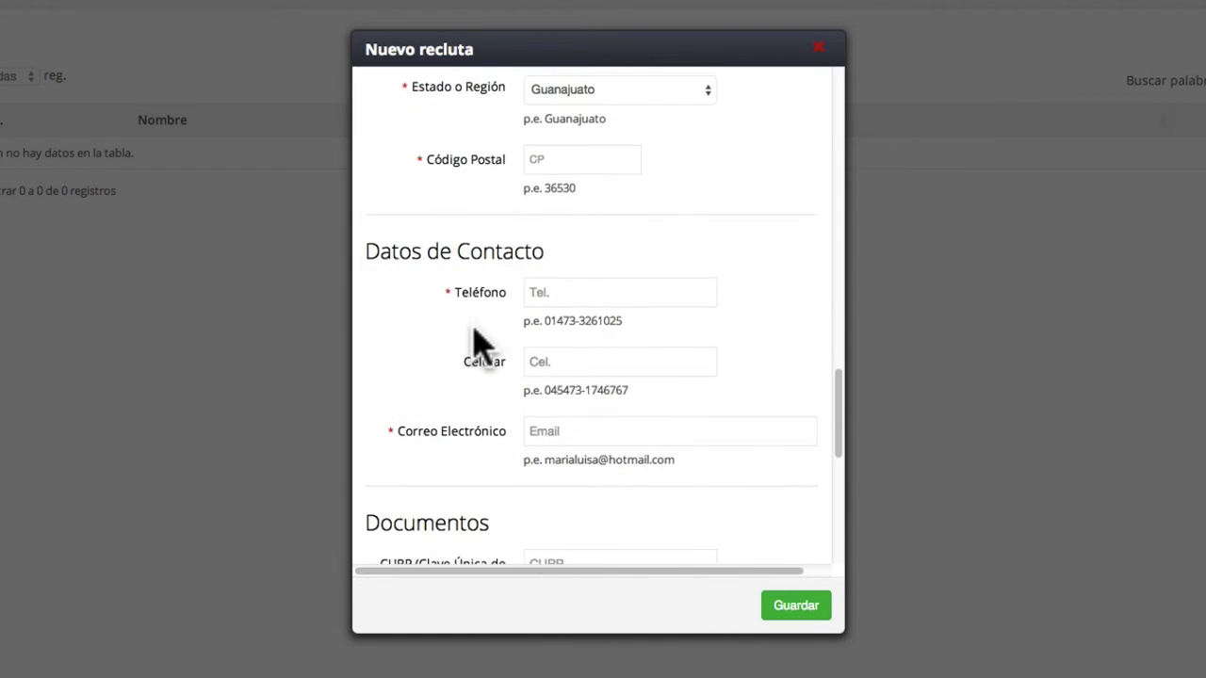
scroll(476, 344, down, 6)
scroll(480, 349, up, 20)
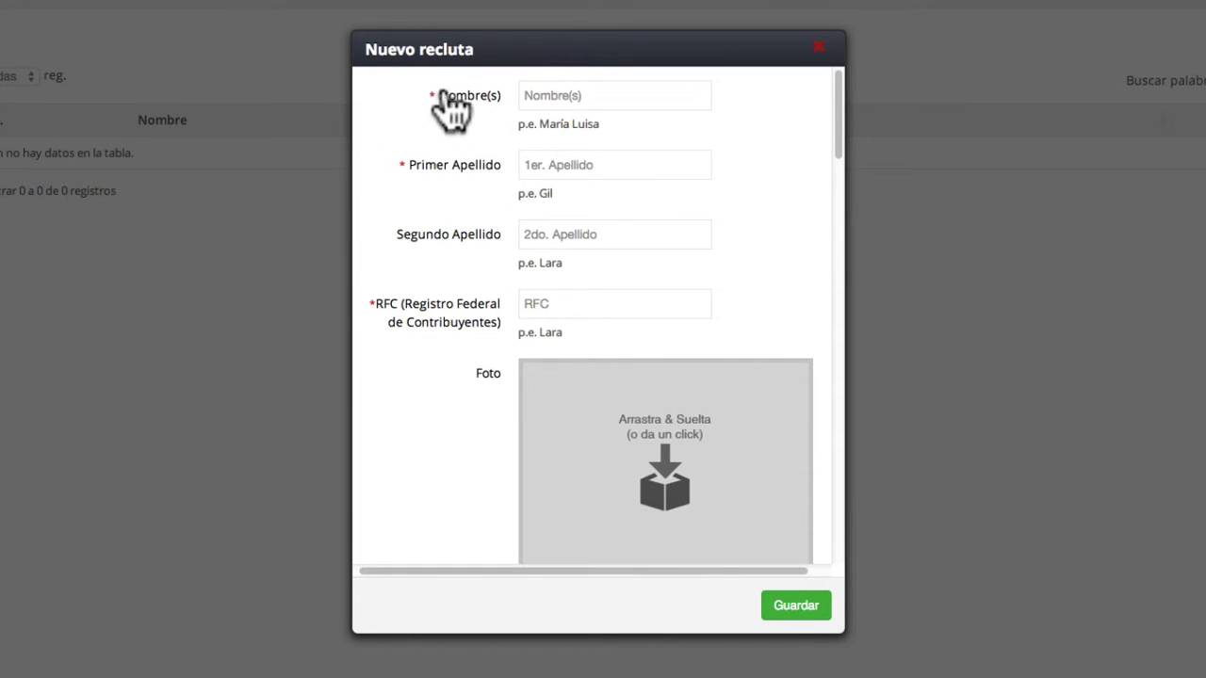
click(433, 103)
click(401, 257)
click(556, 96)
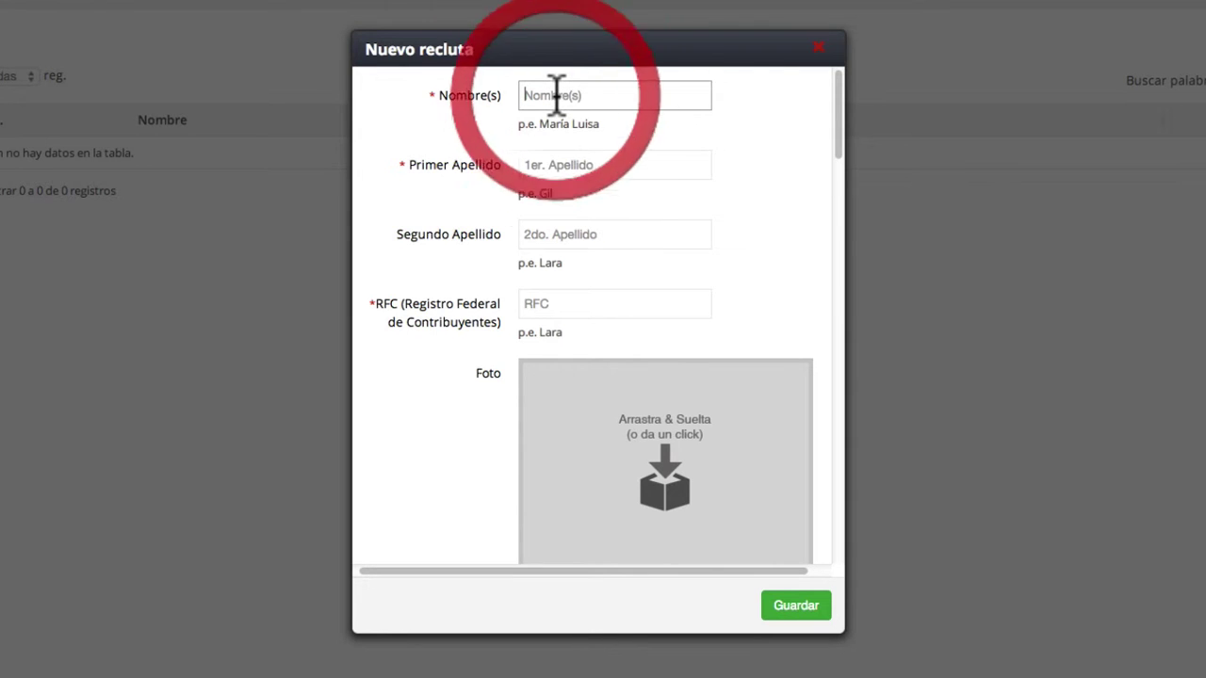
- Enter the recruit's first name and first surname
click(550, 96)
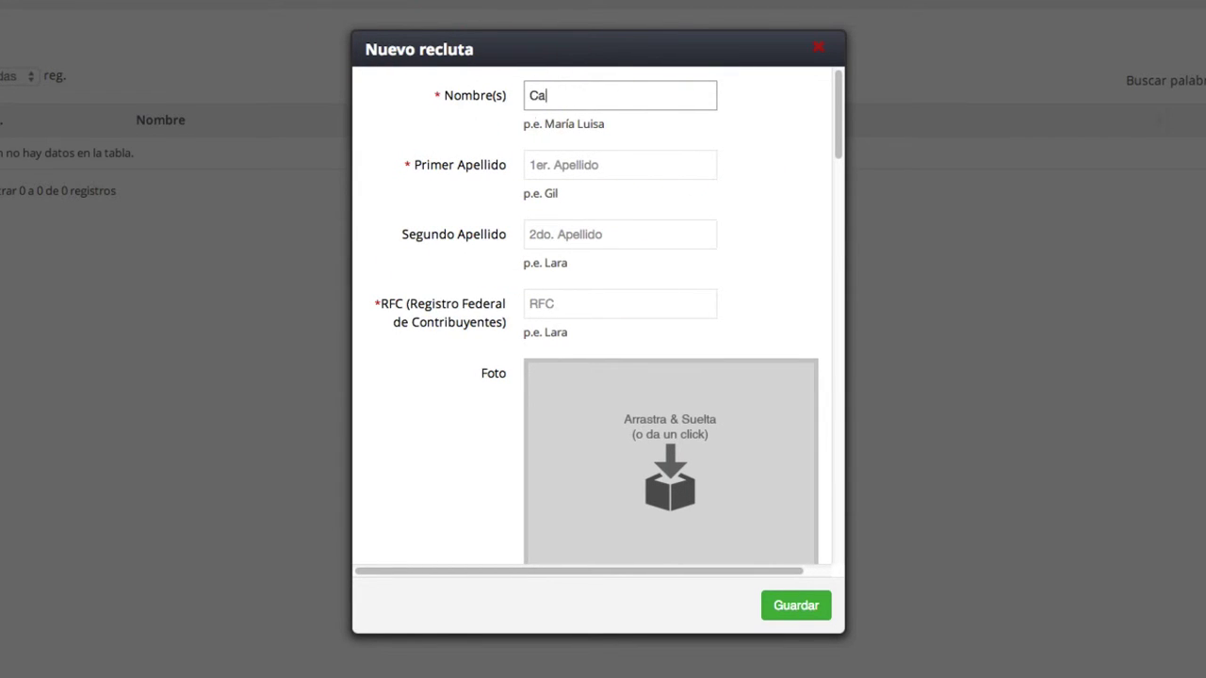
key(Tab)
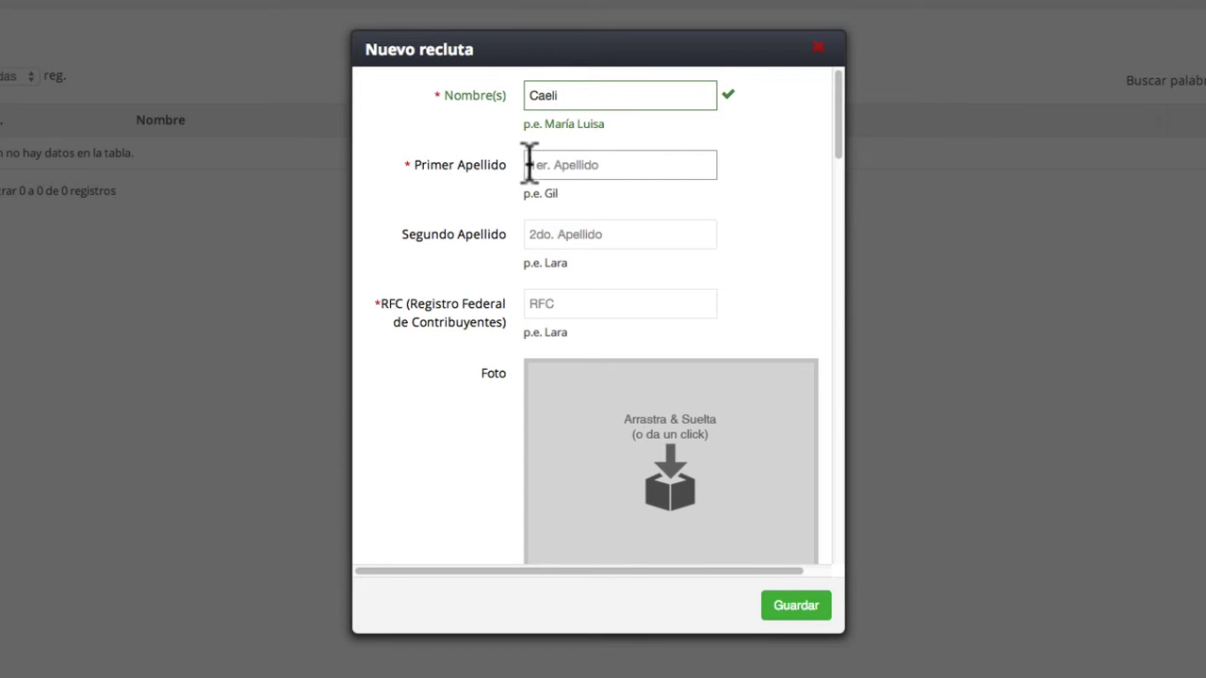
click(534, 165)
text(Ayala)
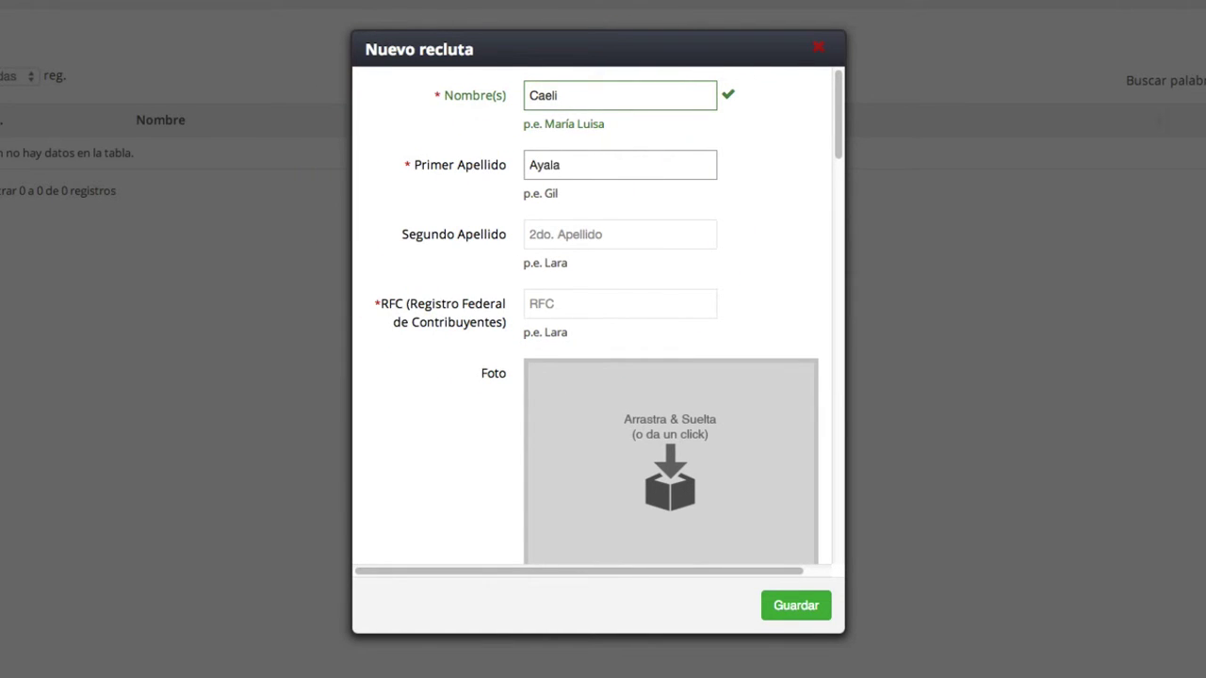
click(575, 235)
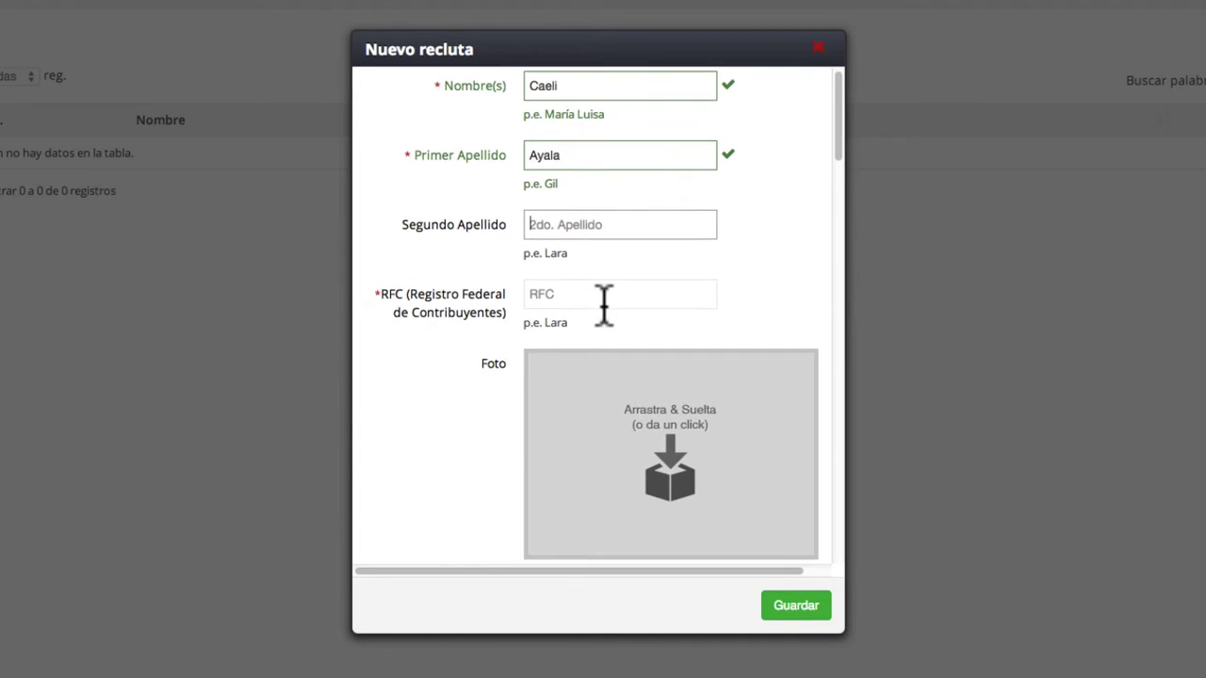
- Enter the recruit's RFC tax ID and let it validate
scroll(606, 305, down, 2)
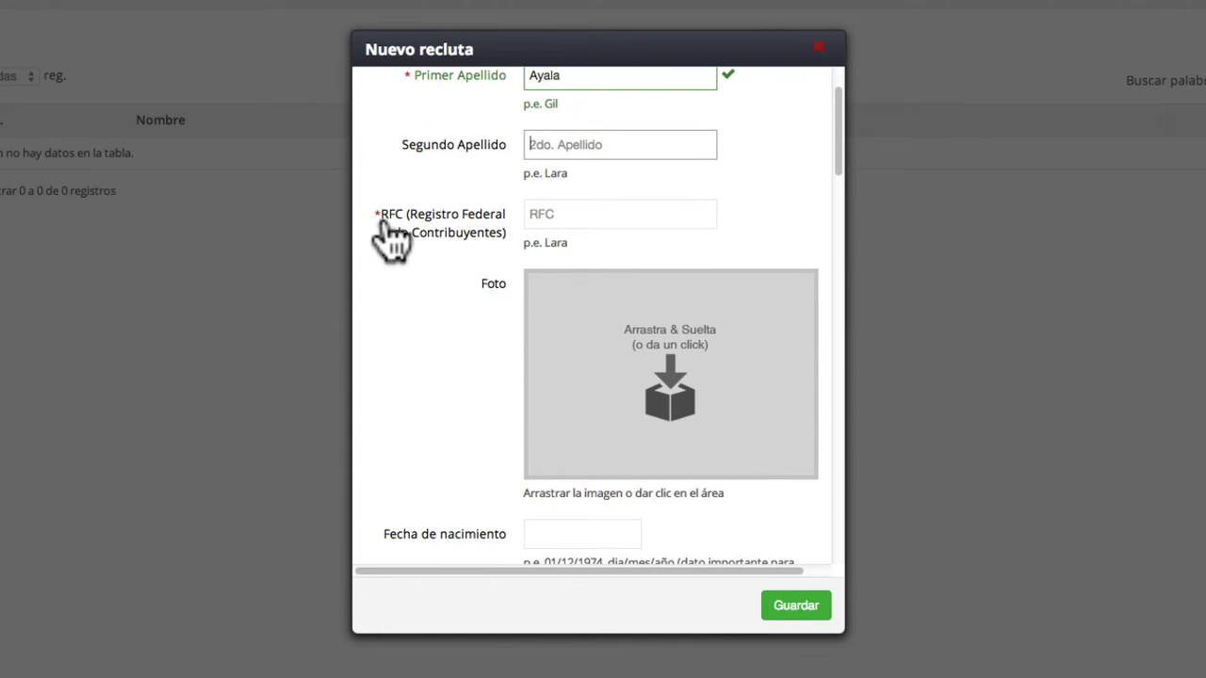
click(553, 215)
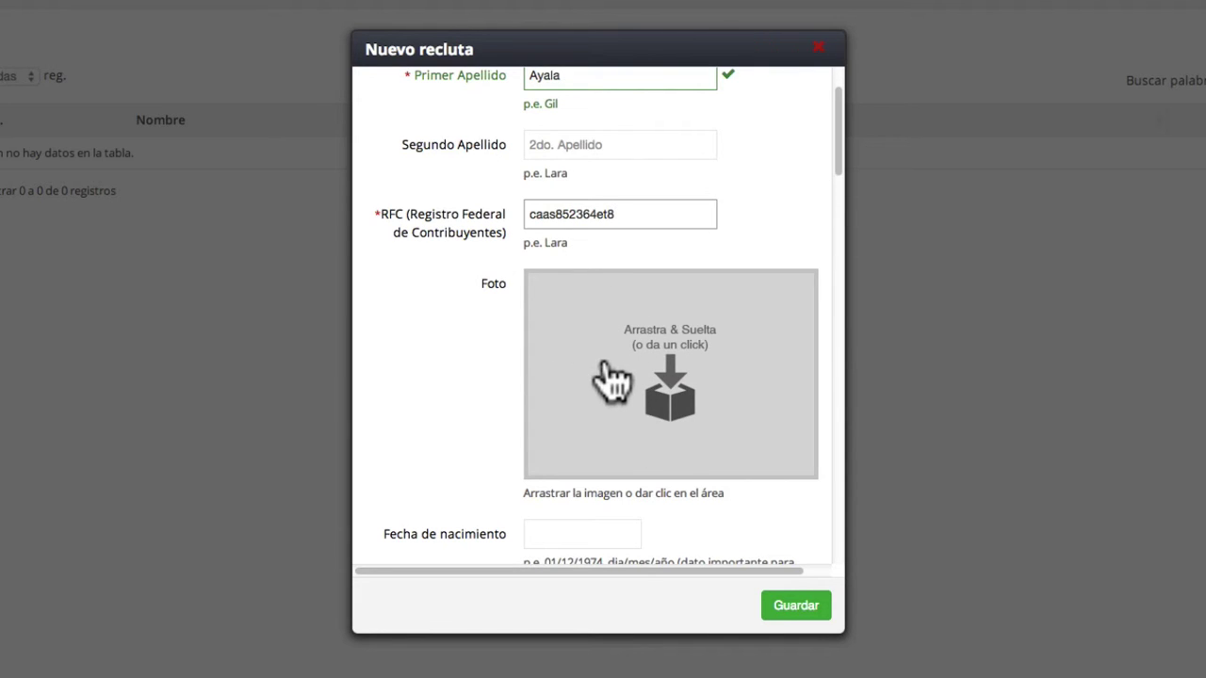
scroll(612, 382, down, 5)
scroll(679, 202, up, 6)
scroll(678, 229, down, 1)
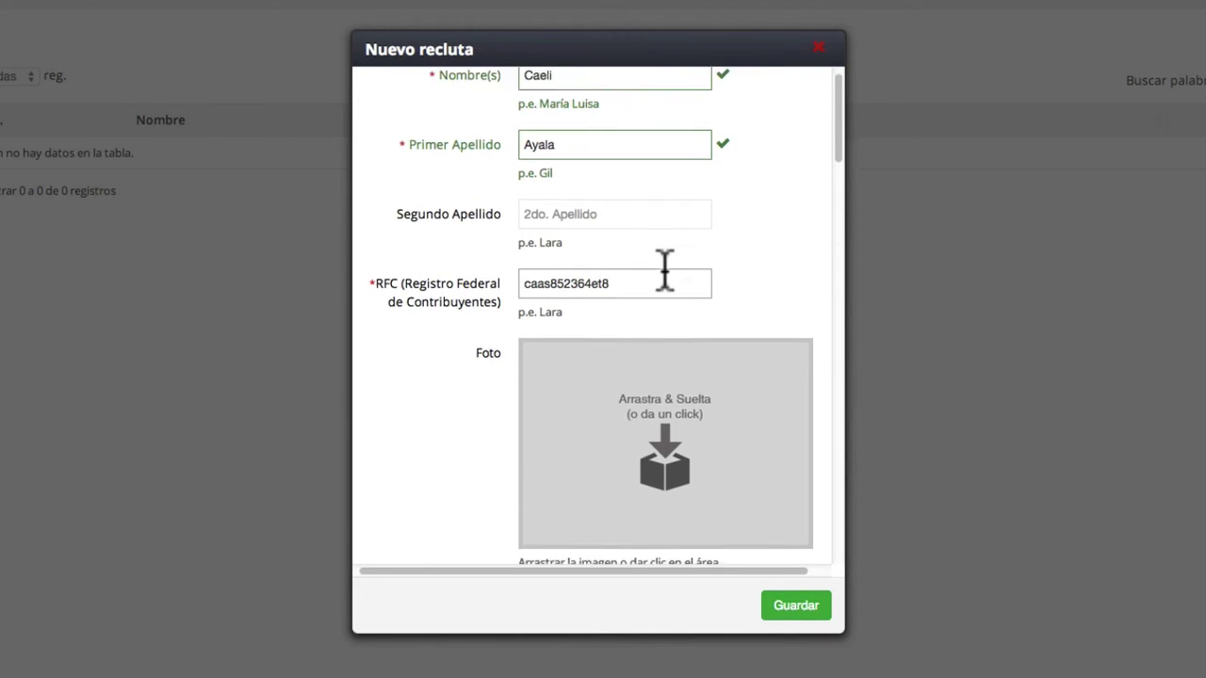
scroll(664, 271, down, 1)
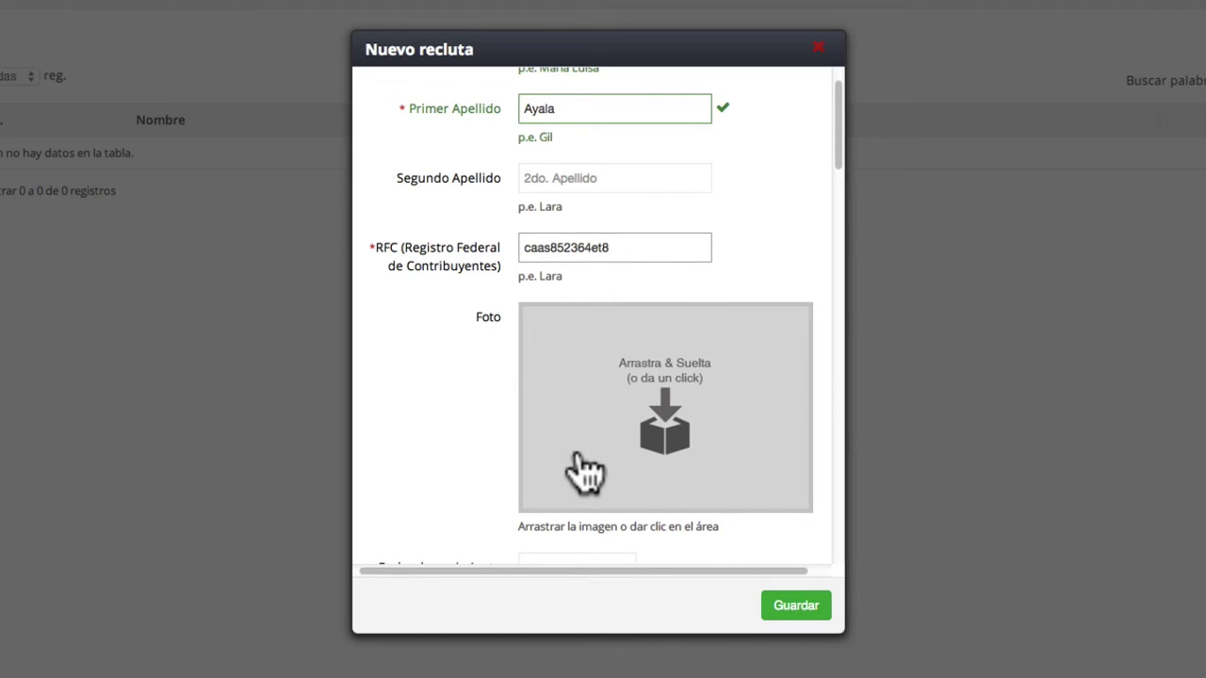
scroll(587, 459, down, 1)
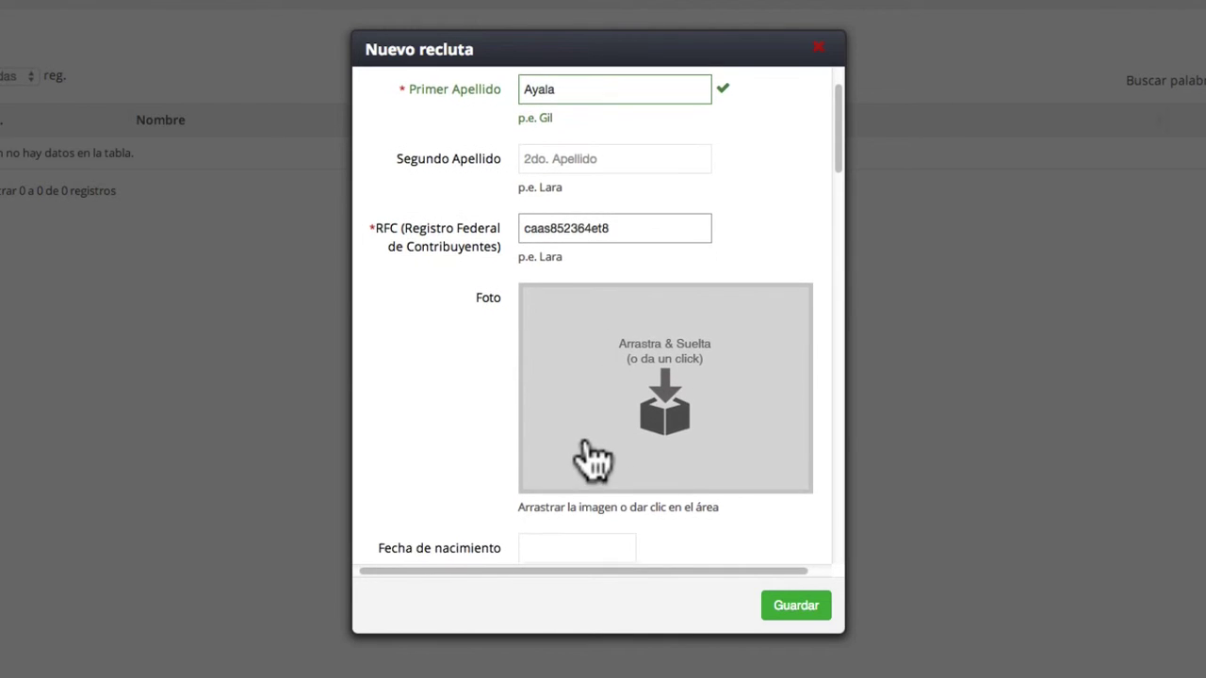
scroll(592, 460, down, 1)
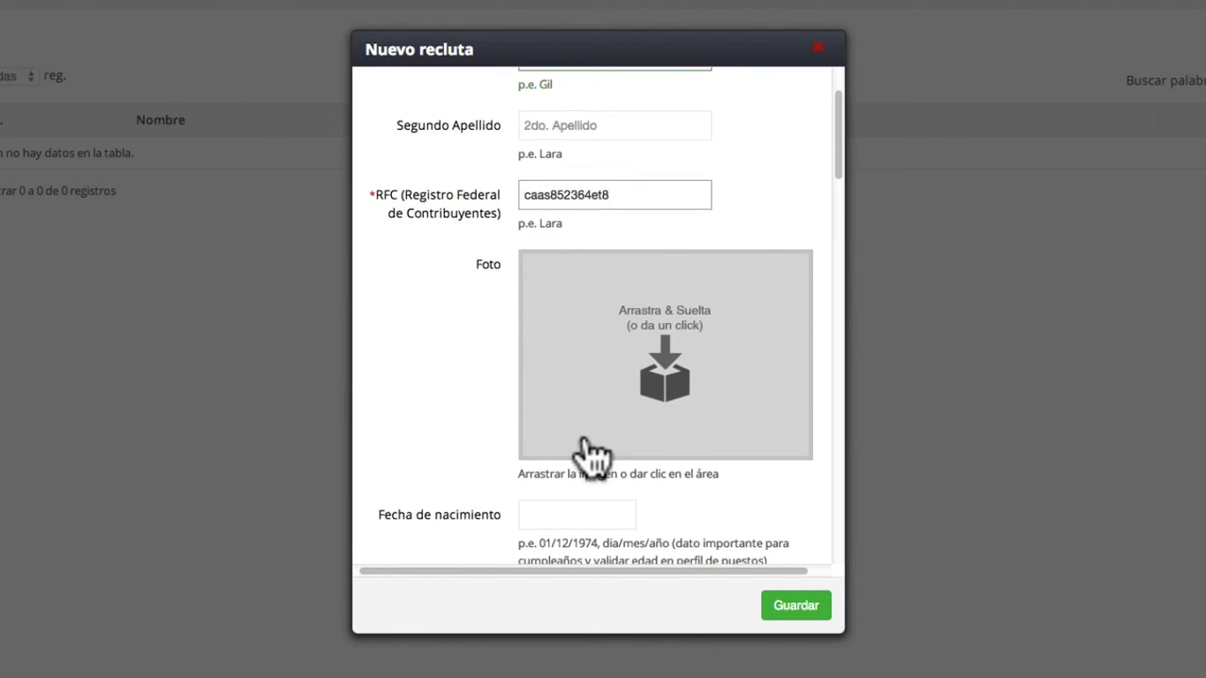
scroll(592, 458, down, 1)
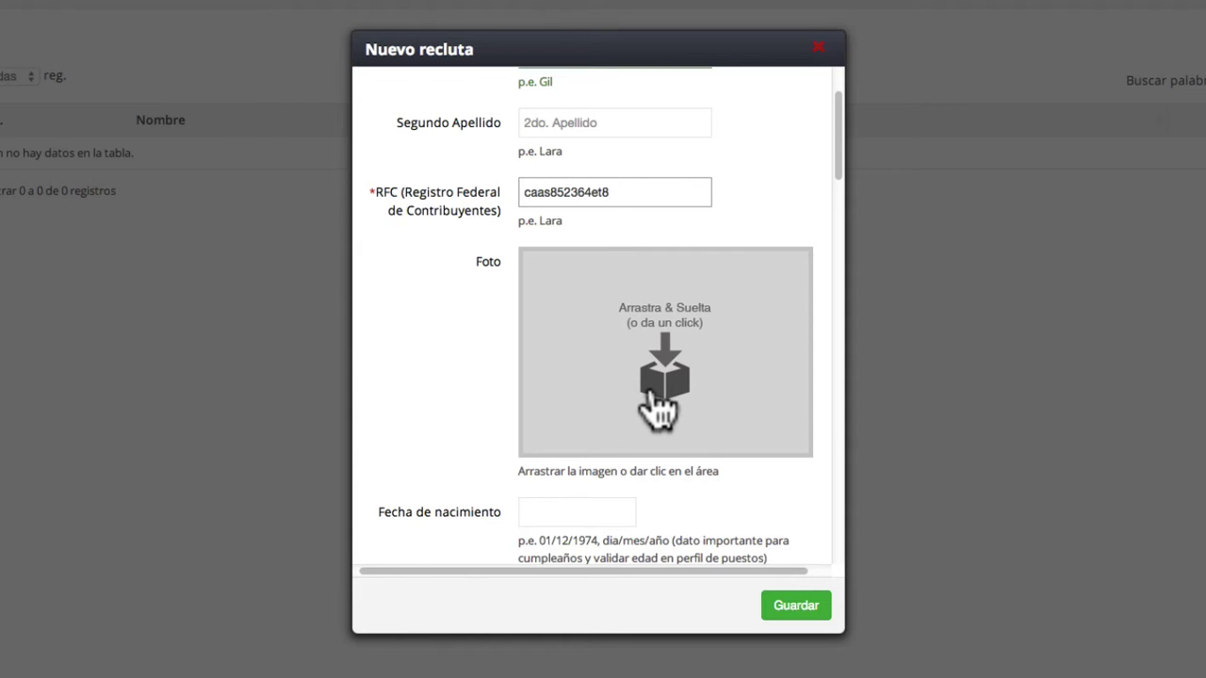
key(Tab)
drag(1205, 264, 687, 368)
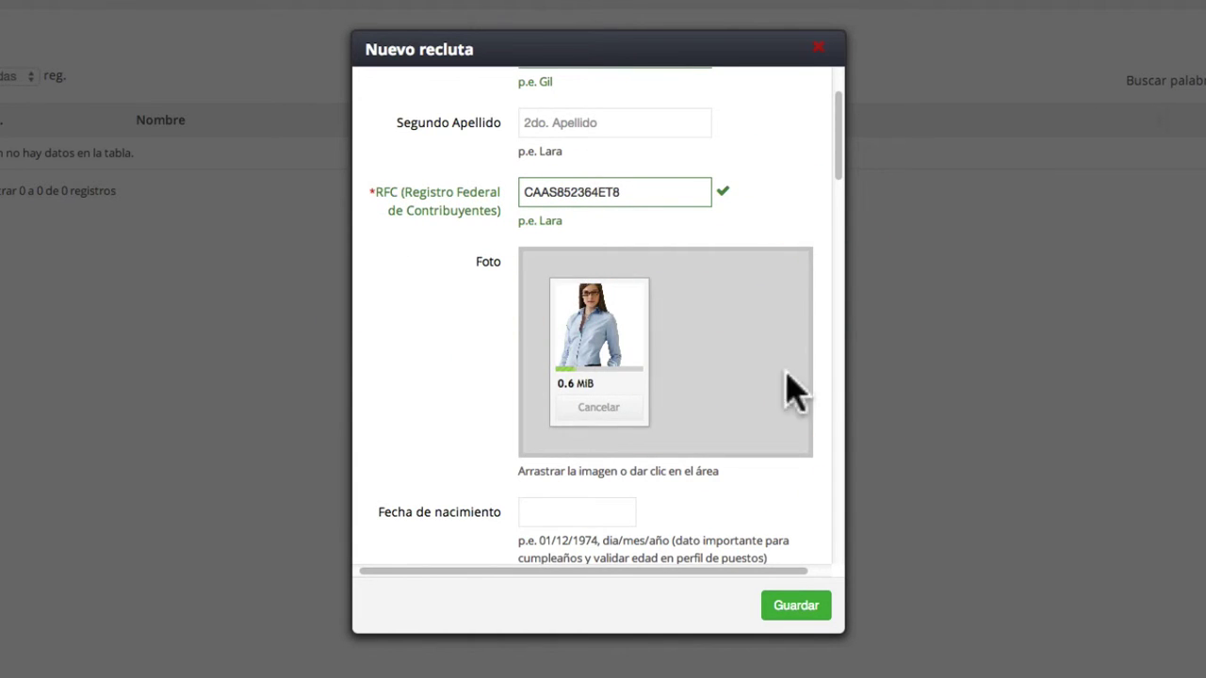
scroll(838, 387, down, 2)
scroll(836, 386, up, 2)
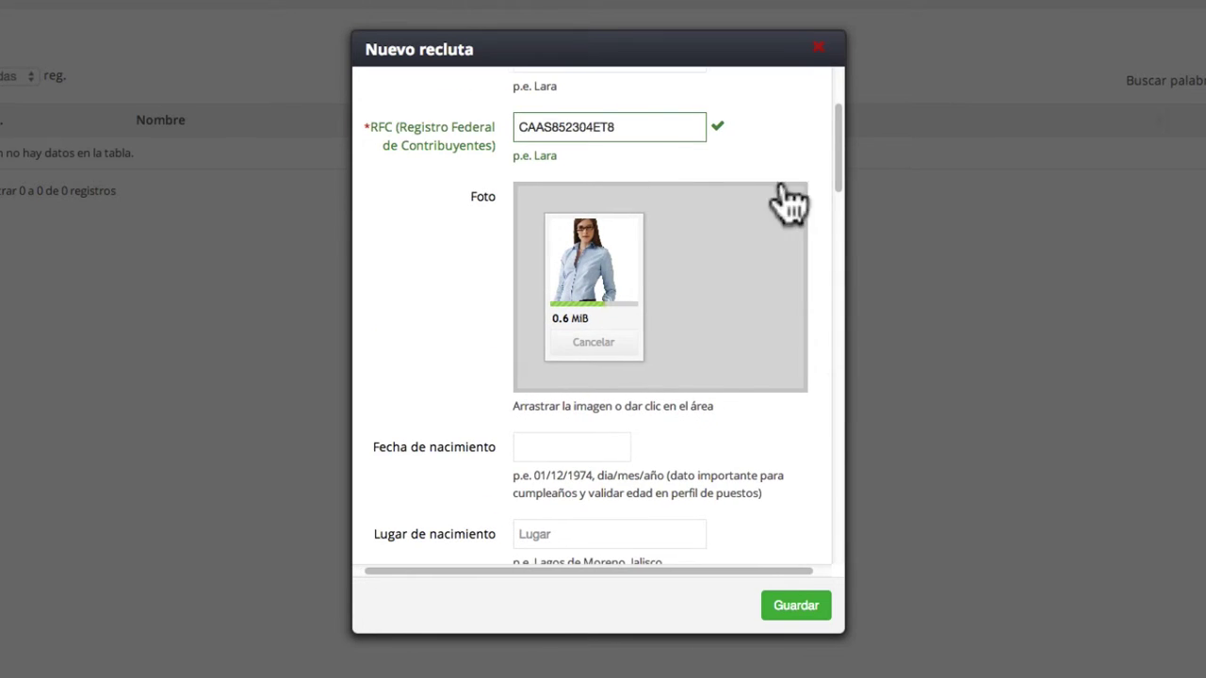
scroll(786, 202, down, 2)
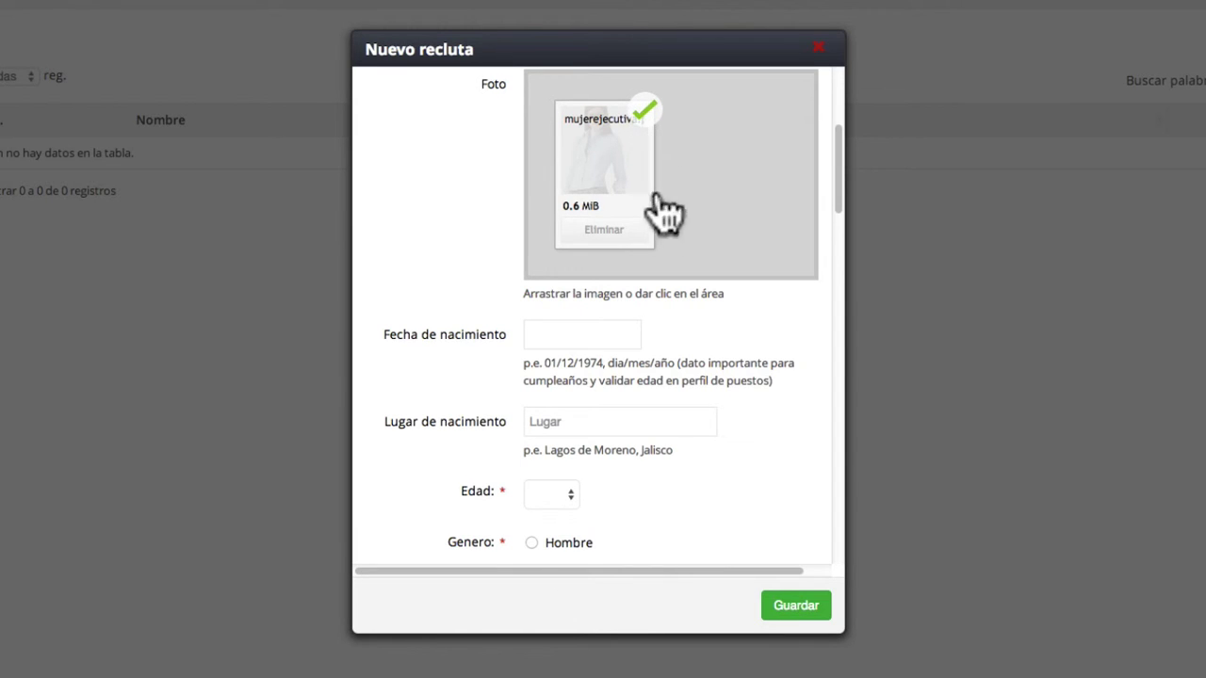
click(539, 333)
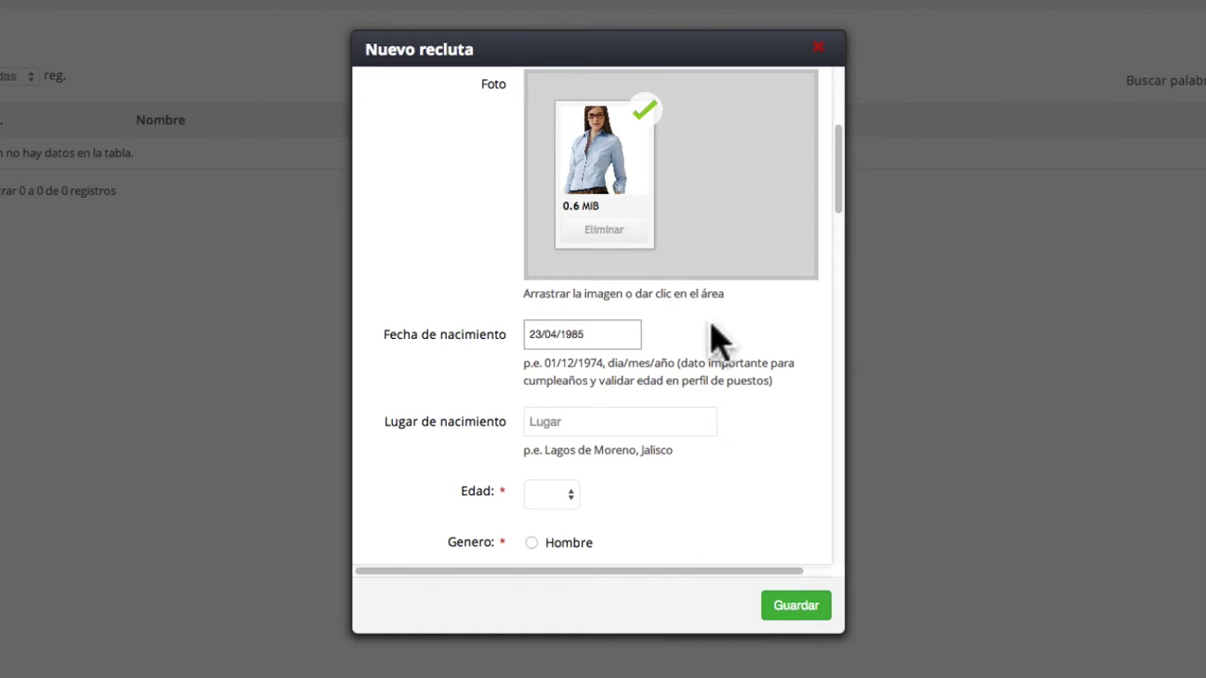
- Enter birthplace León, Guanajuato and choose age 29
scroll(788, 444, down, 5)
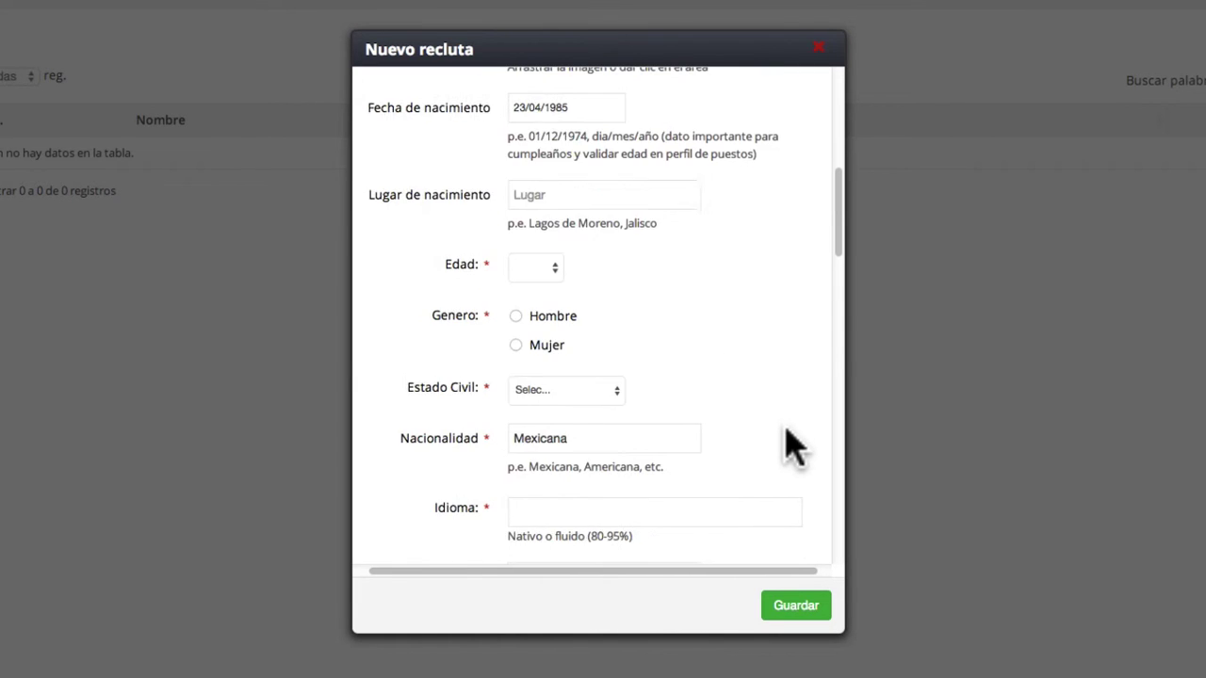
click(534, 197)
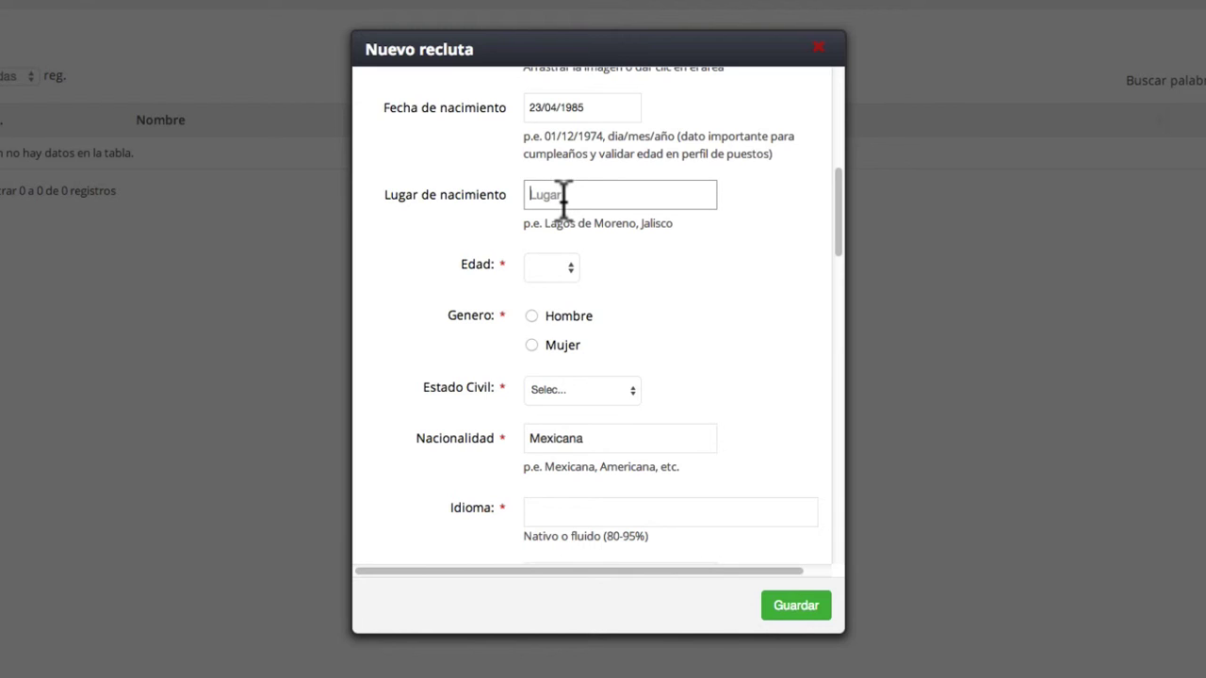
click(568, 270)
click(549, 533)
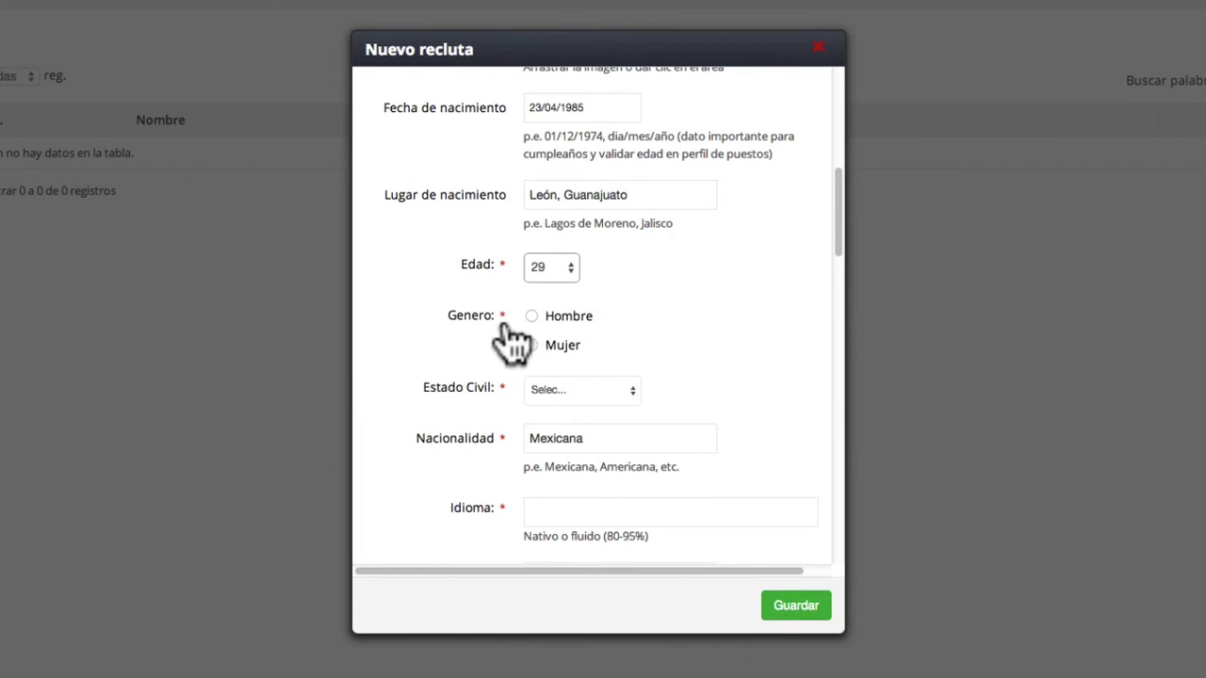
- Set gender to Mujer and marital status to Soltero
click(531, 346)
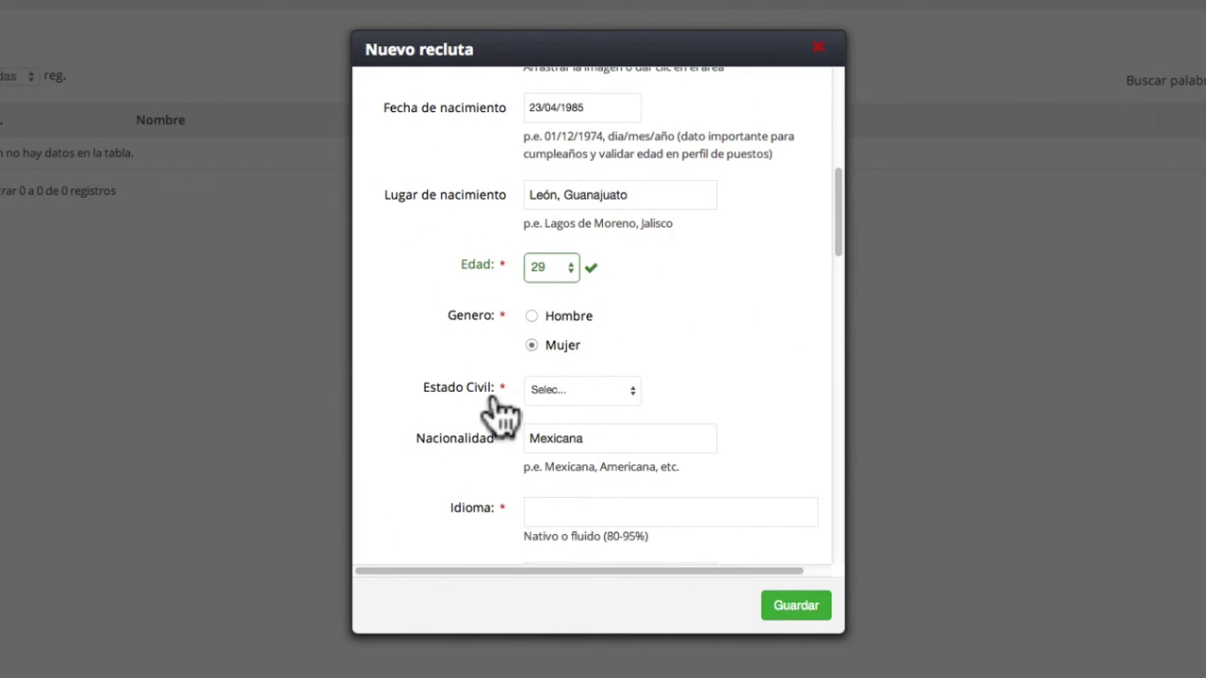
click(604, 392)
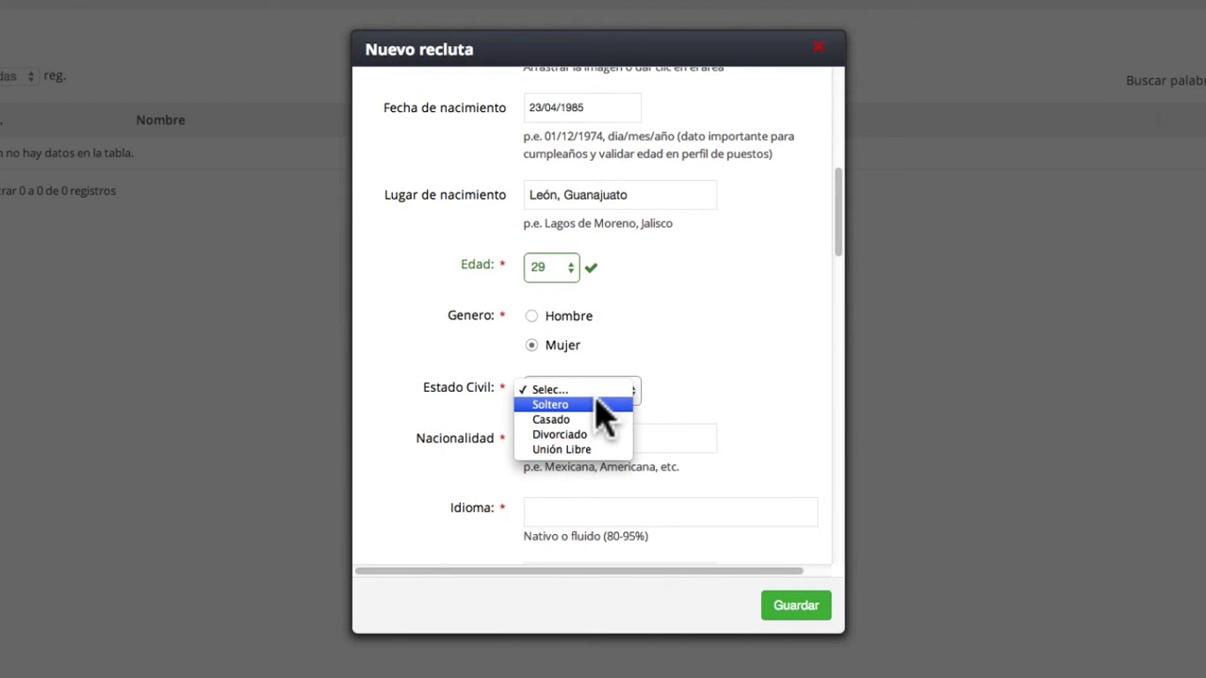
click(596, 404)
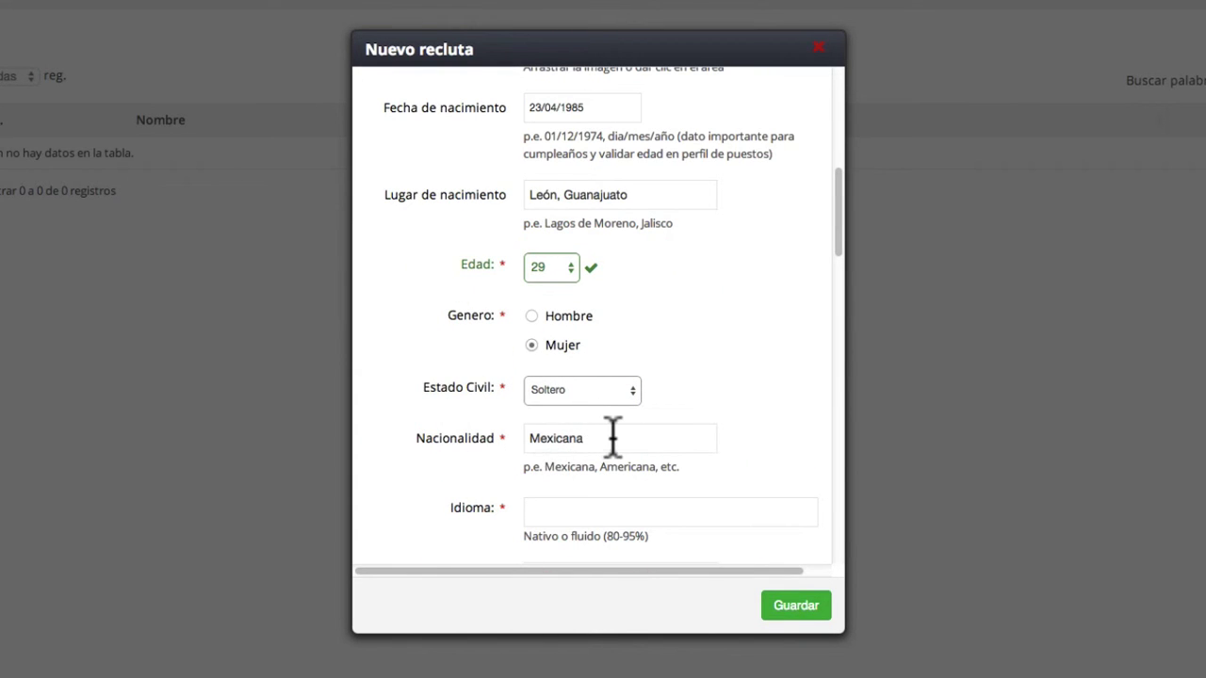
click(619, 438)
scroll(641, 448, down, 5)
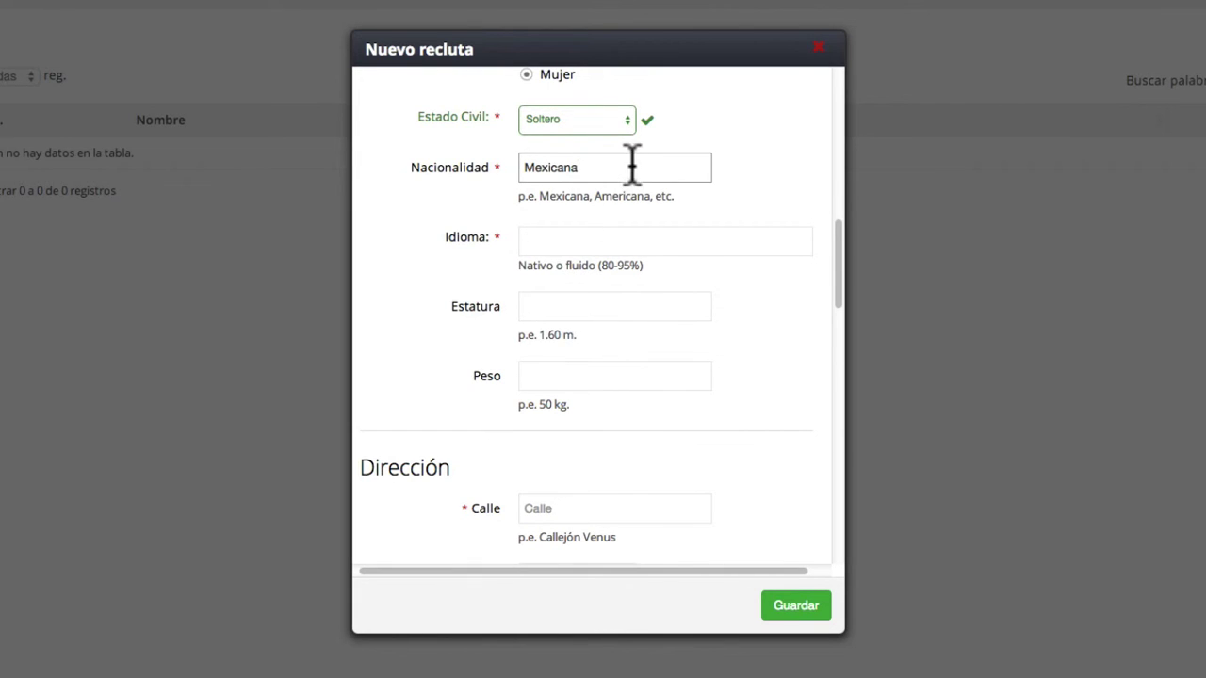
- Add Español and Inglés as the recruit's languages
scroll(599, 179, up, 8)
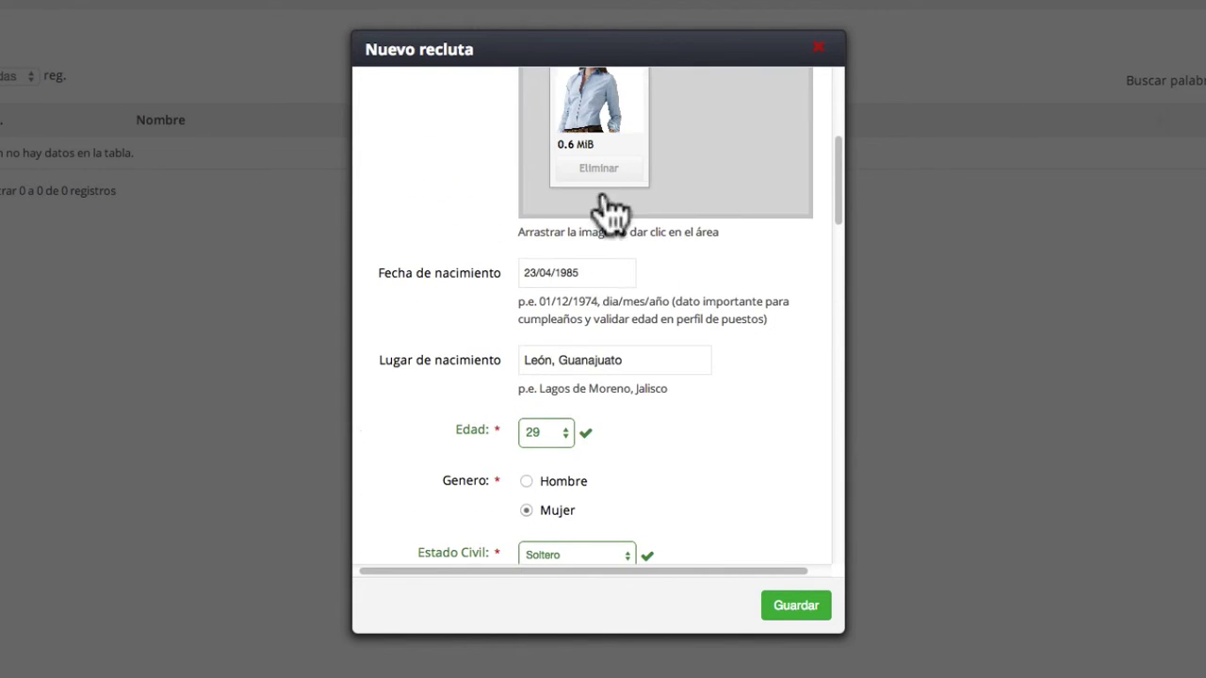
scroll(656, 345, down, 6)
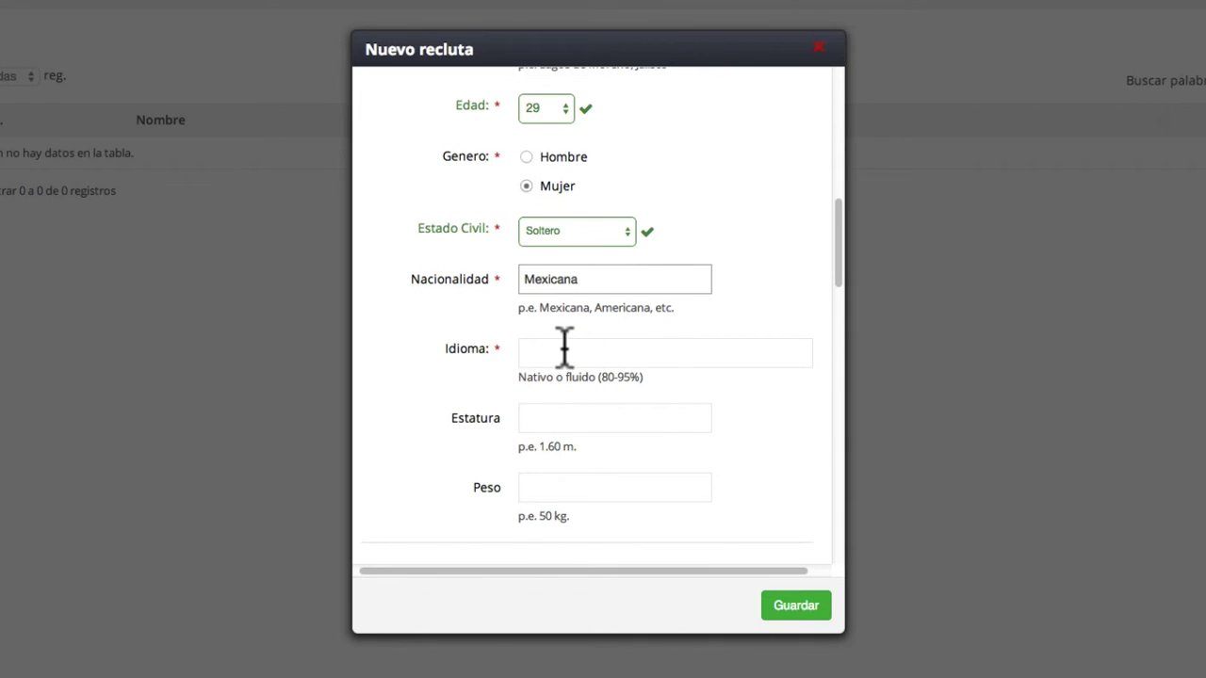
scroll(564, 347, down, 1)
click(537, 345)
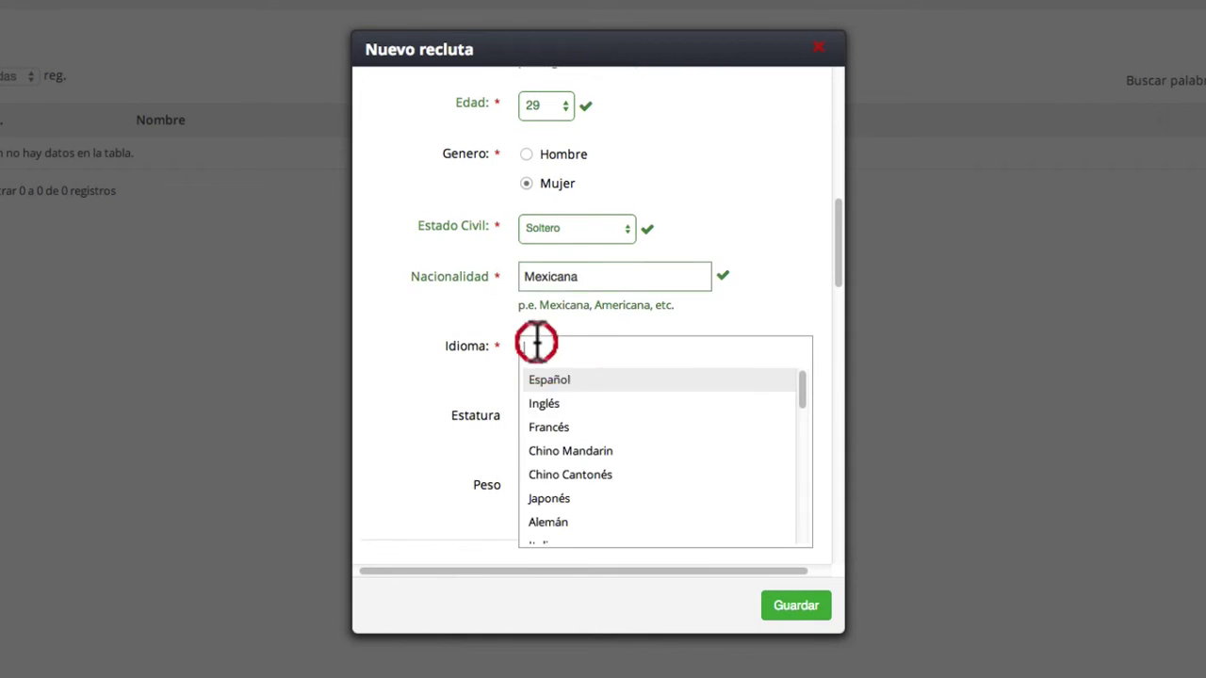
click(548, 388)
click(611, 346)
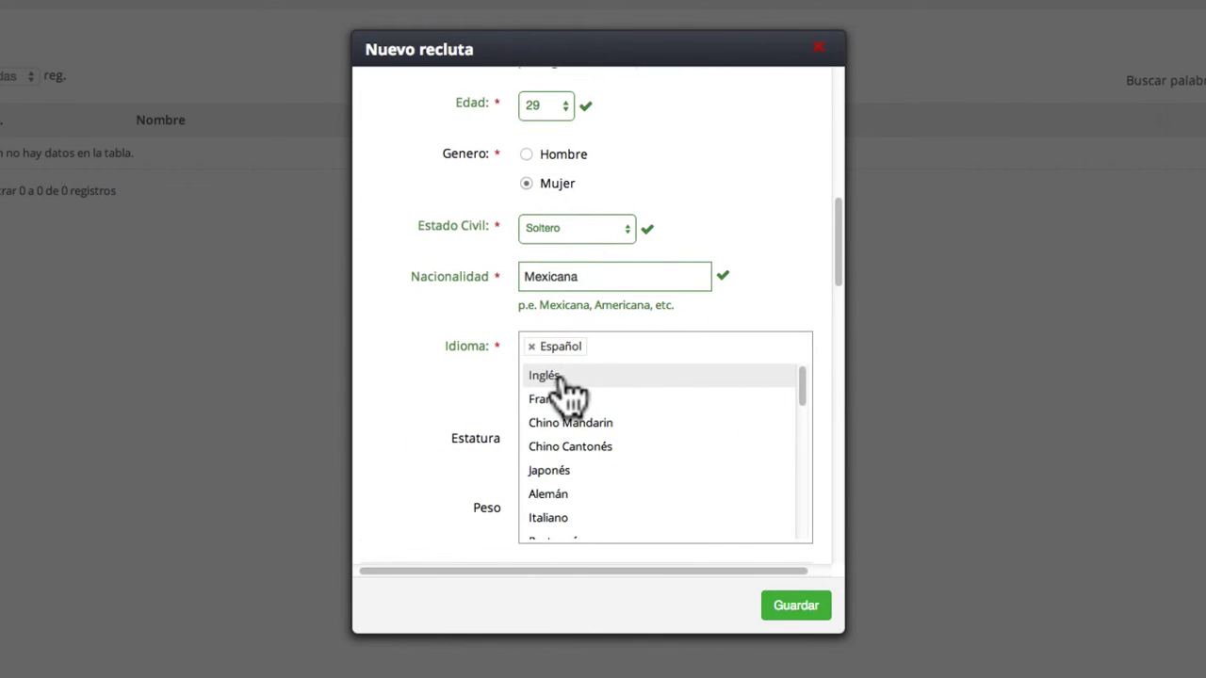
click(567, 382)
- Enter a height of 1.68 m
scroll(631, 395, down, 3)
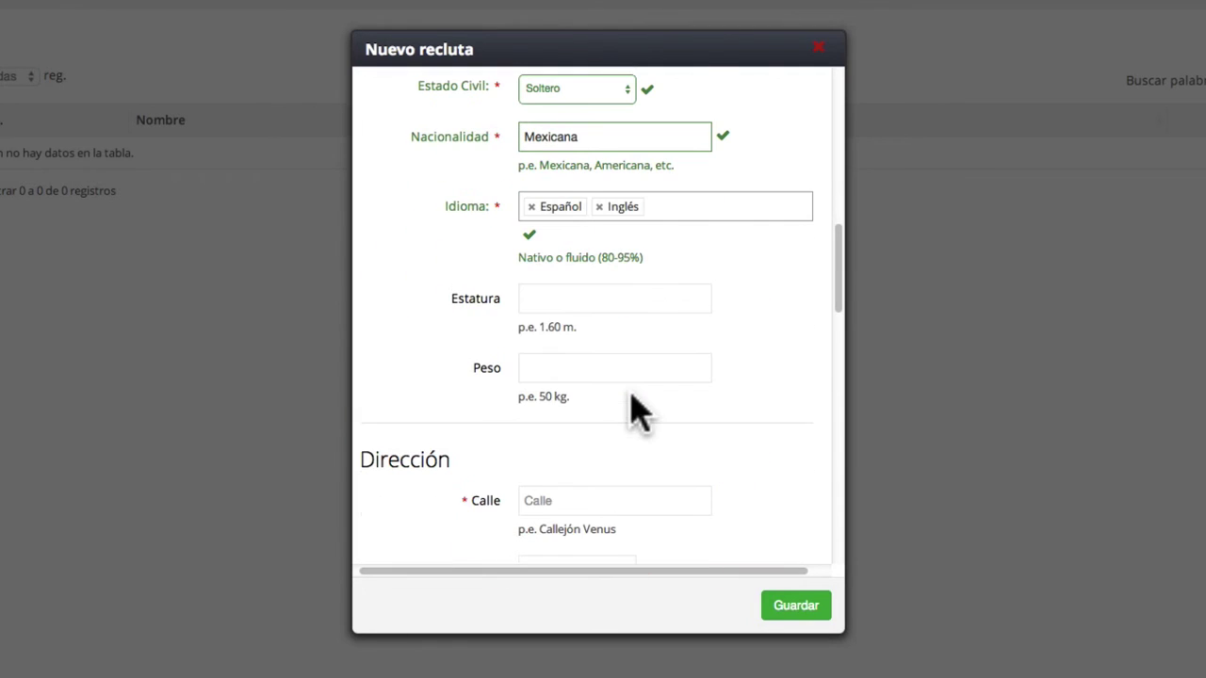
click(528, 300)
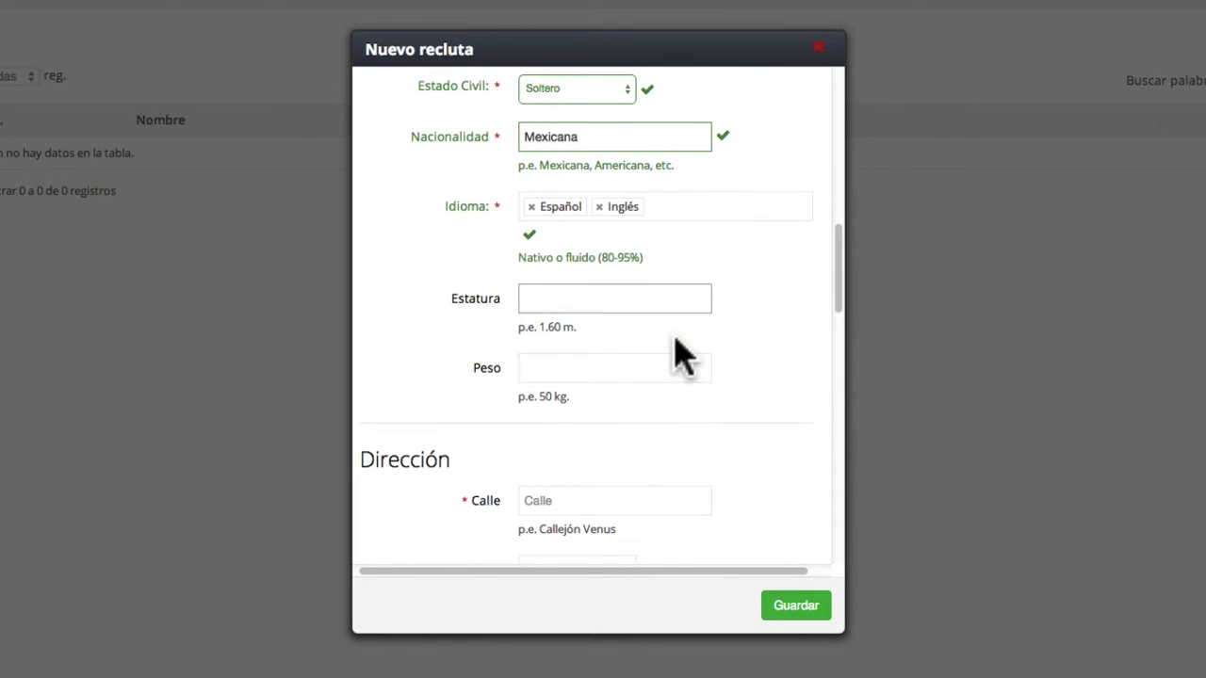
click(548, 370)
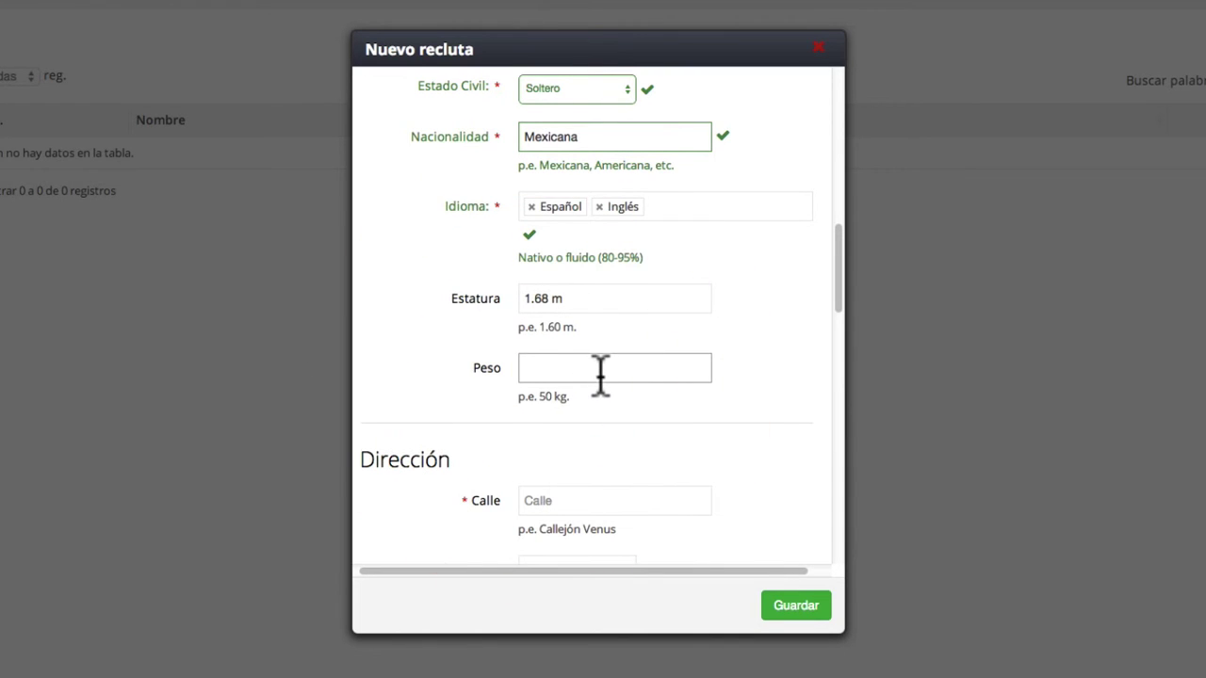
scroll(603, 385, down, 1)
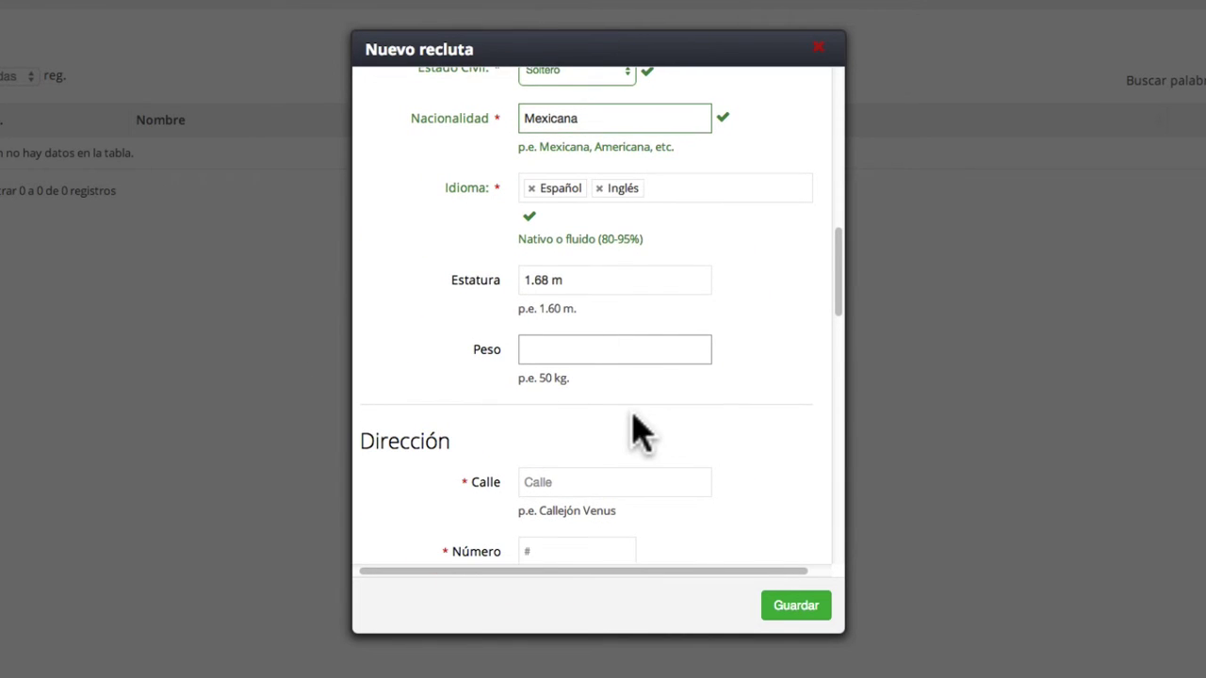
scroll(638, 430, down, 3)
- Fill in the recruit's street, house number, neighbourhood and city
scroll(638, 430, down, 4)
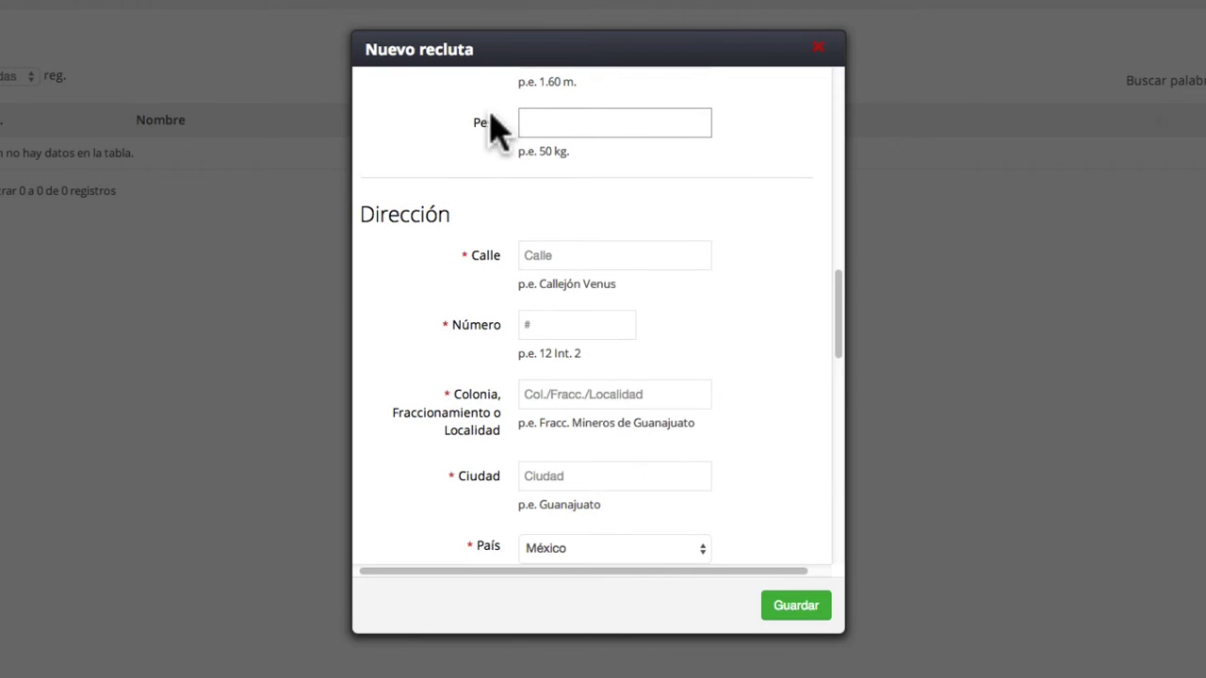
scroll(538, 210, down, 1)
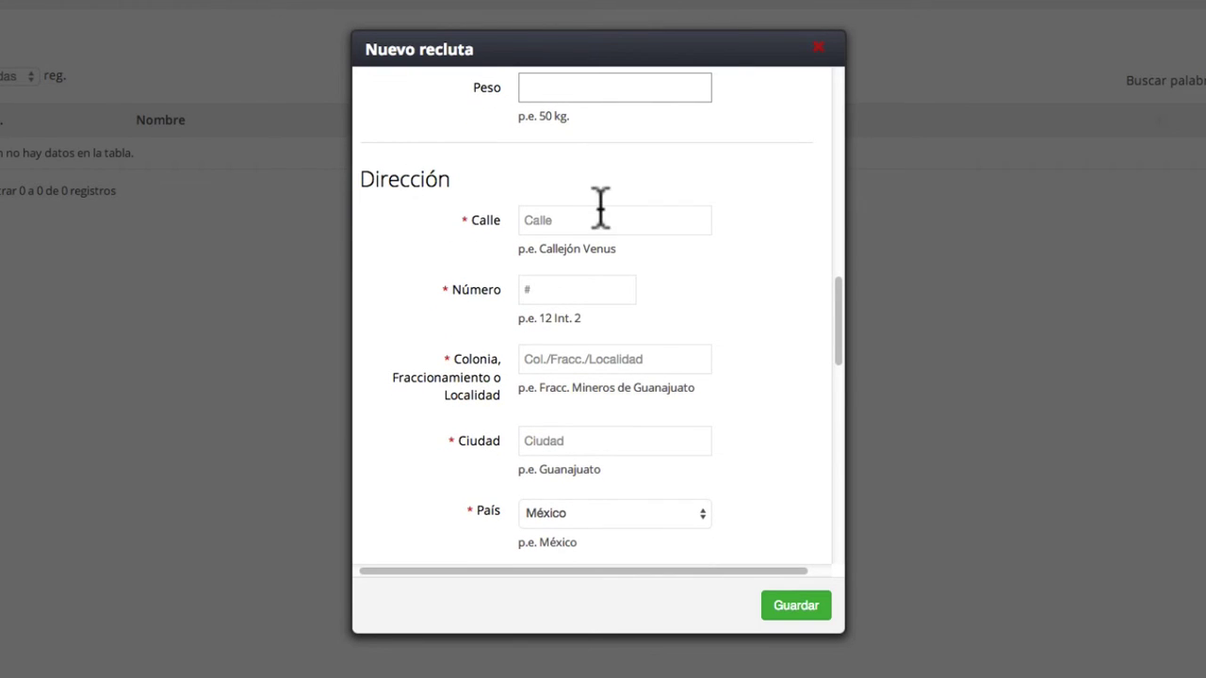
scroll(585, 184, down, 1)
click(558, 163)
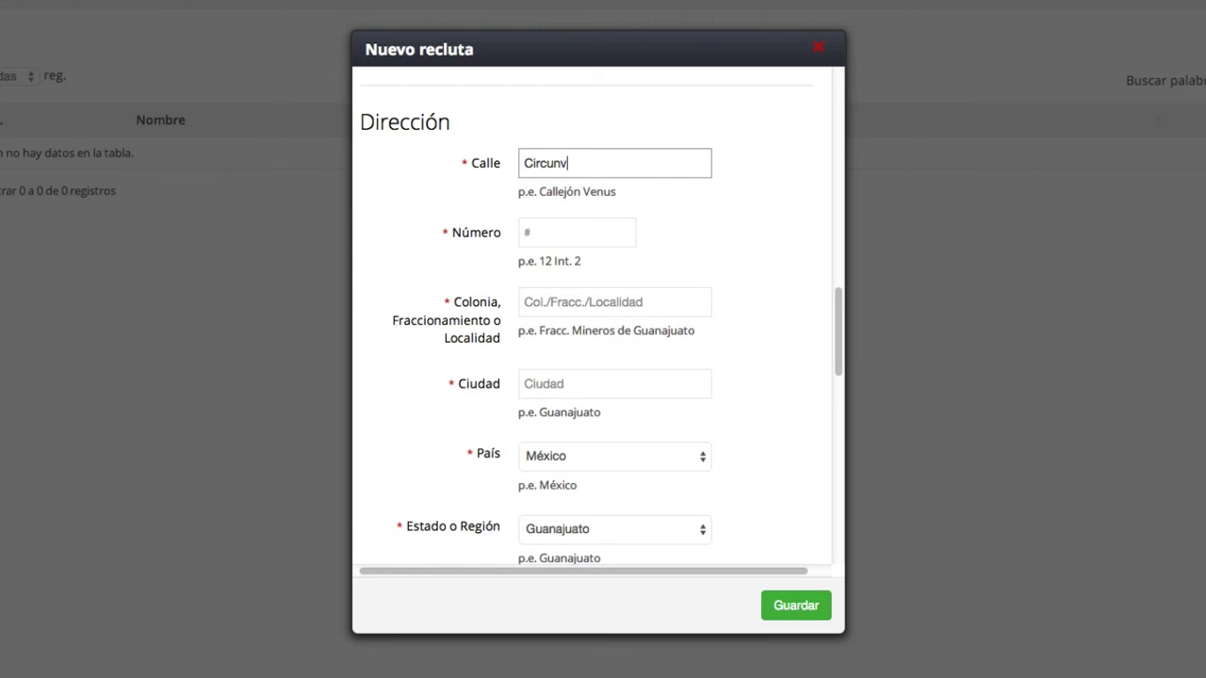
click(536, 234)
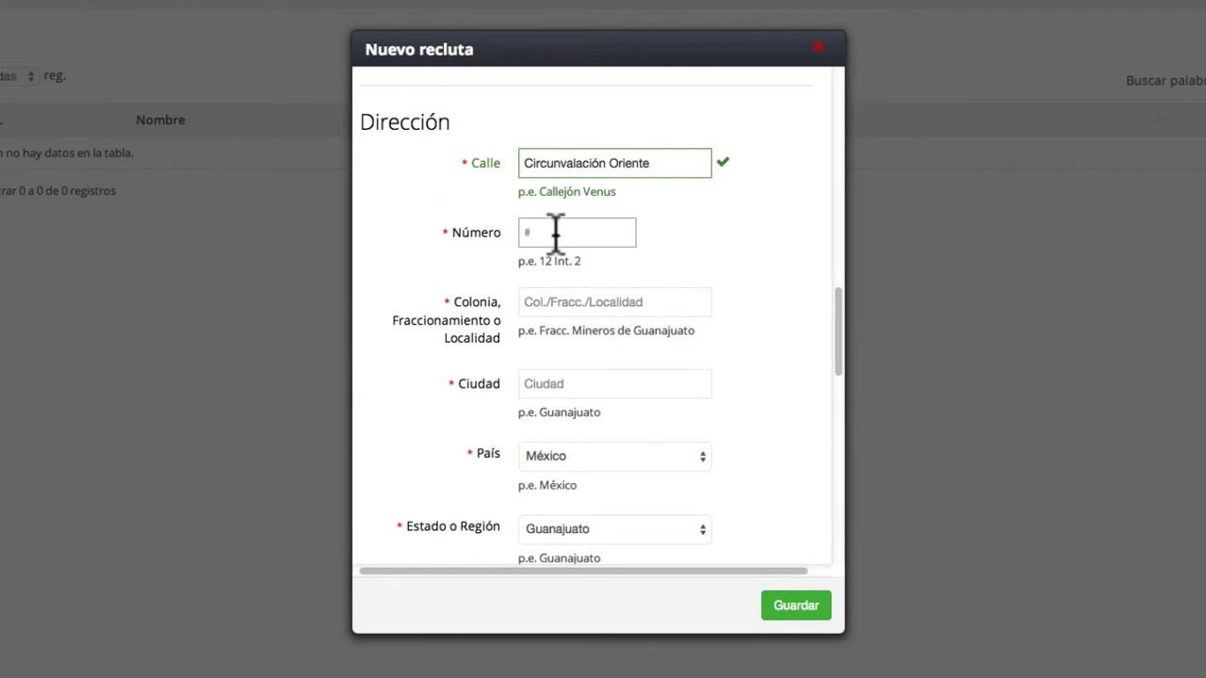
click(573, 302)
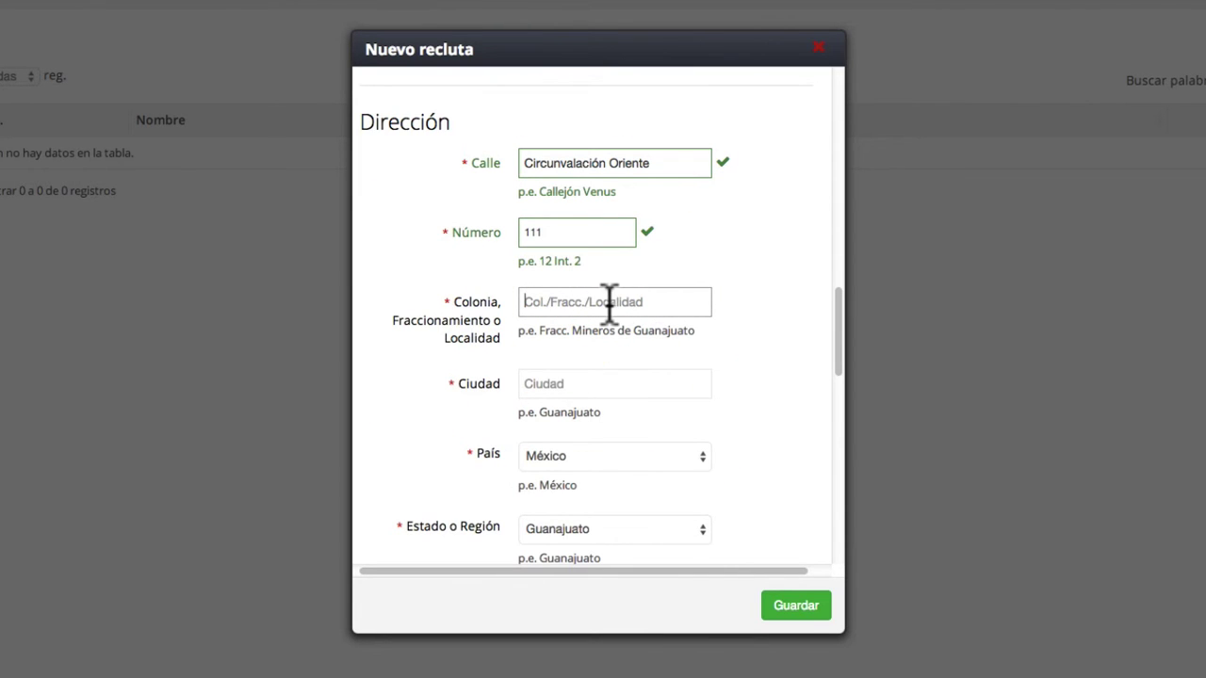
text(Jardines del Moral)
scroll(624, 349, down, 1)
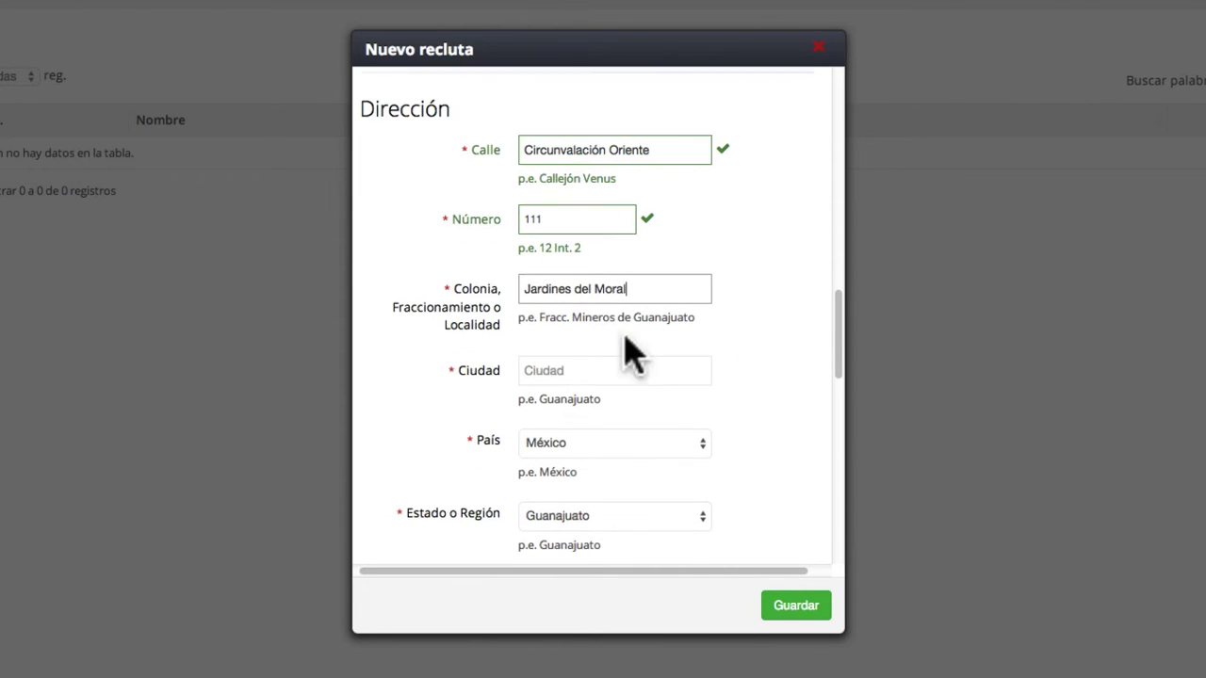
click(595, 363)
text(Le)
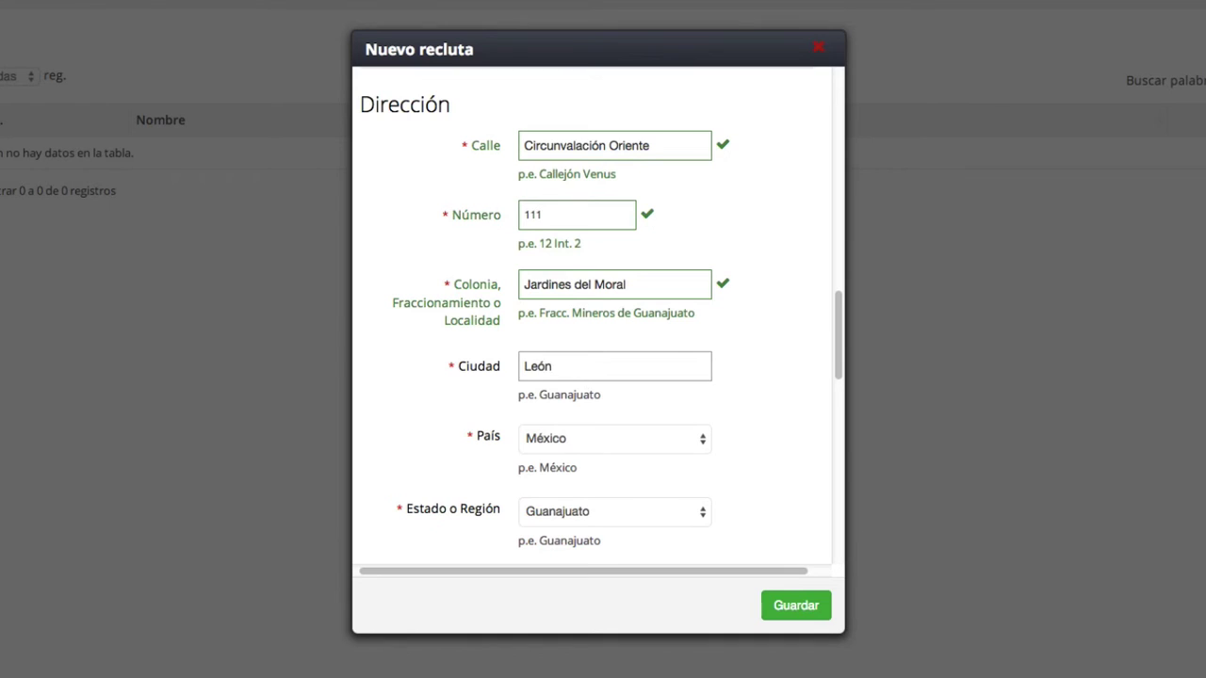
text(ón)
- Keep México as the country and Guanajuato as the state
scroll(668, 425, down, 4)
click(665, 264)
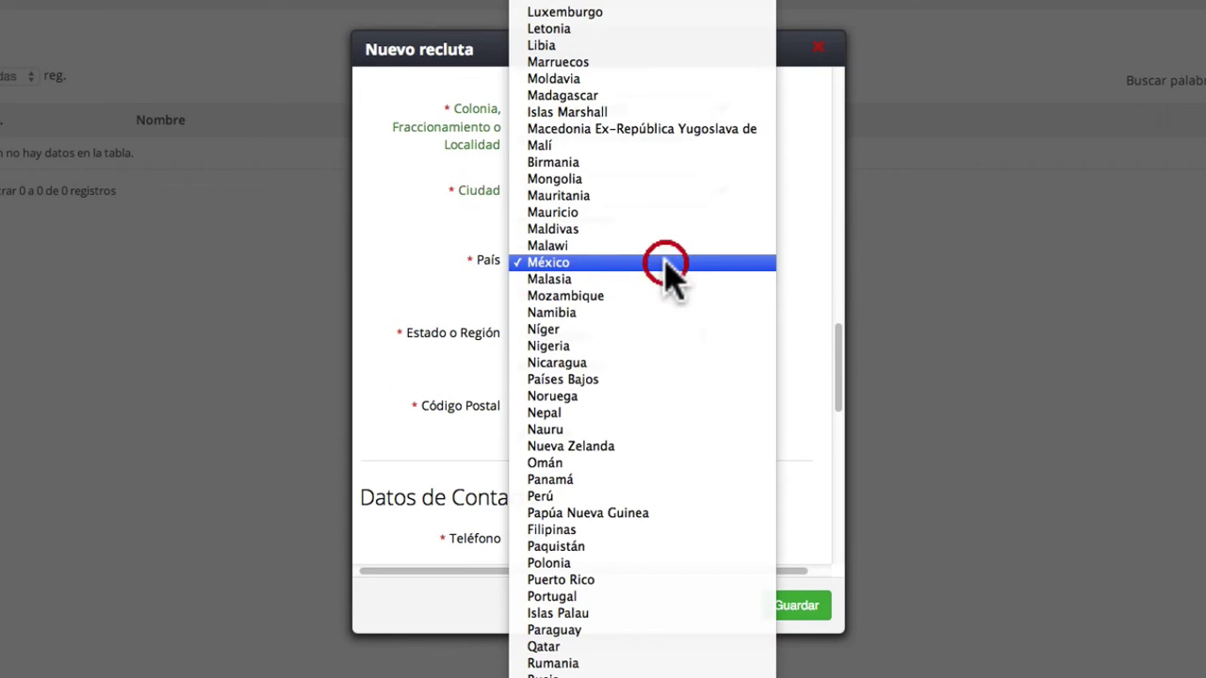
click(676, 265)
scroll(717, 311, down, 1)
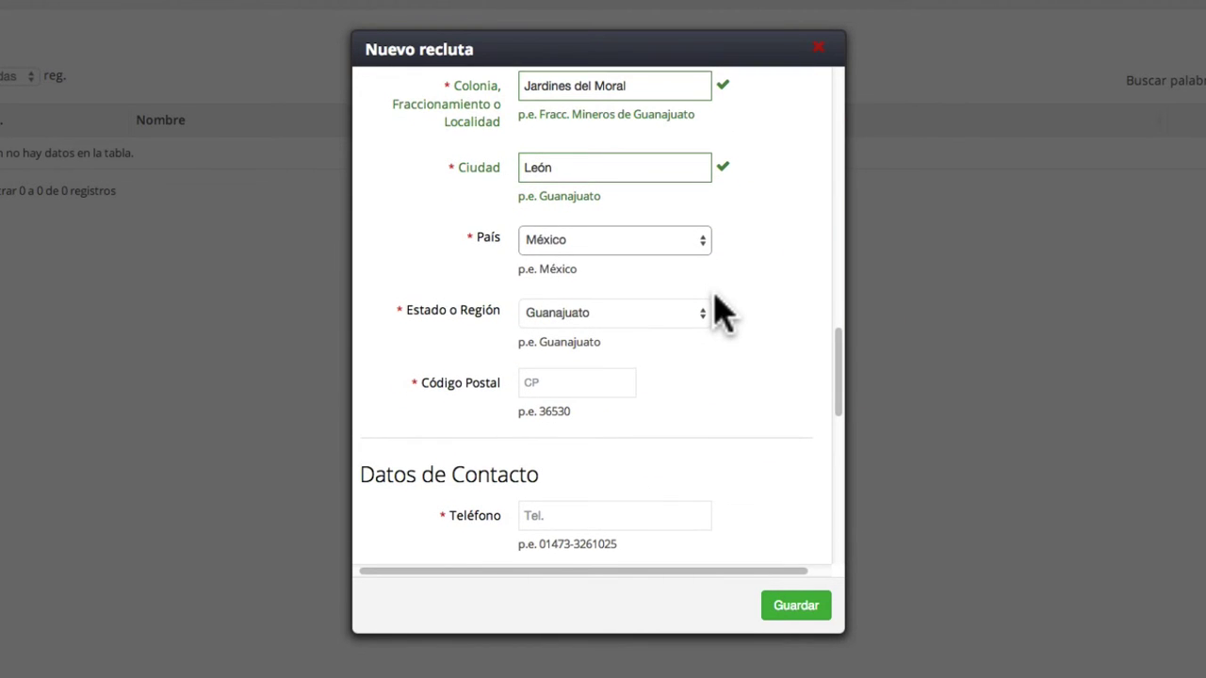
click(685, 314)
click(689, 315)
scroll(711, 350, down, 2)
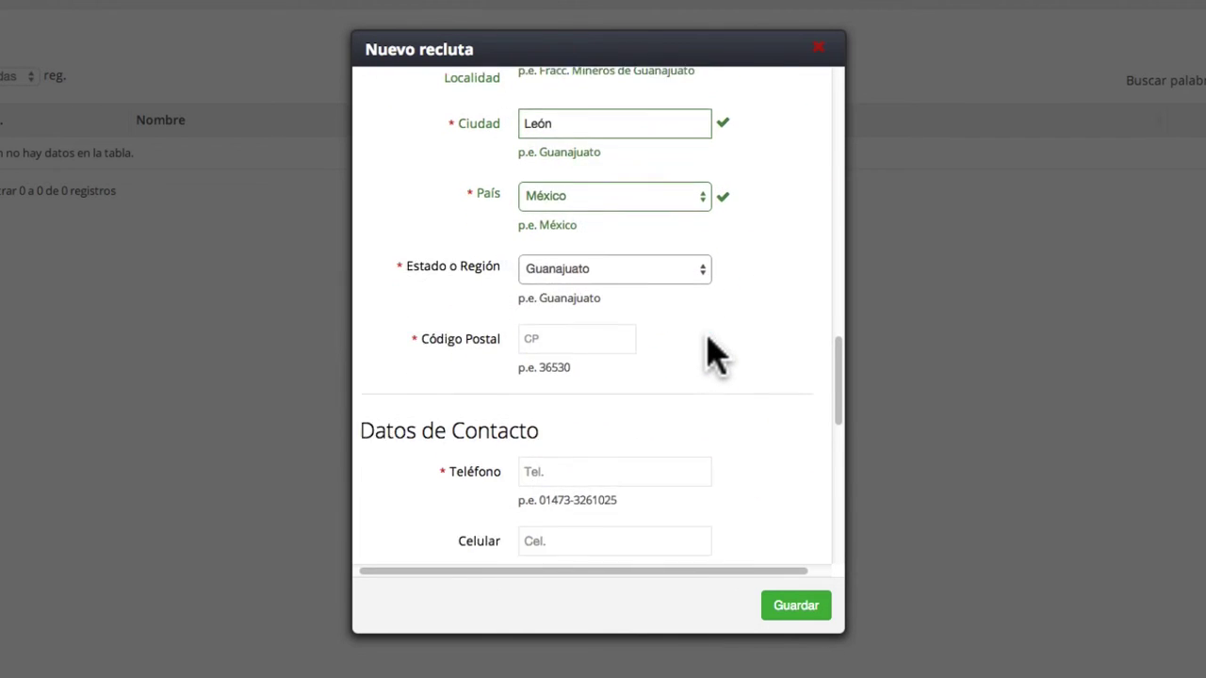
scroll(716, 357, down, 2)
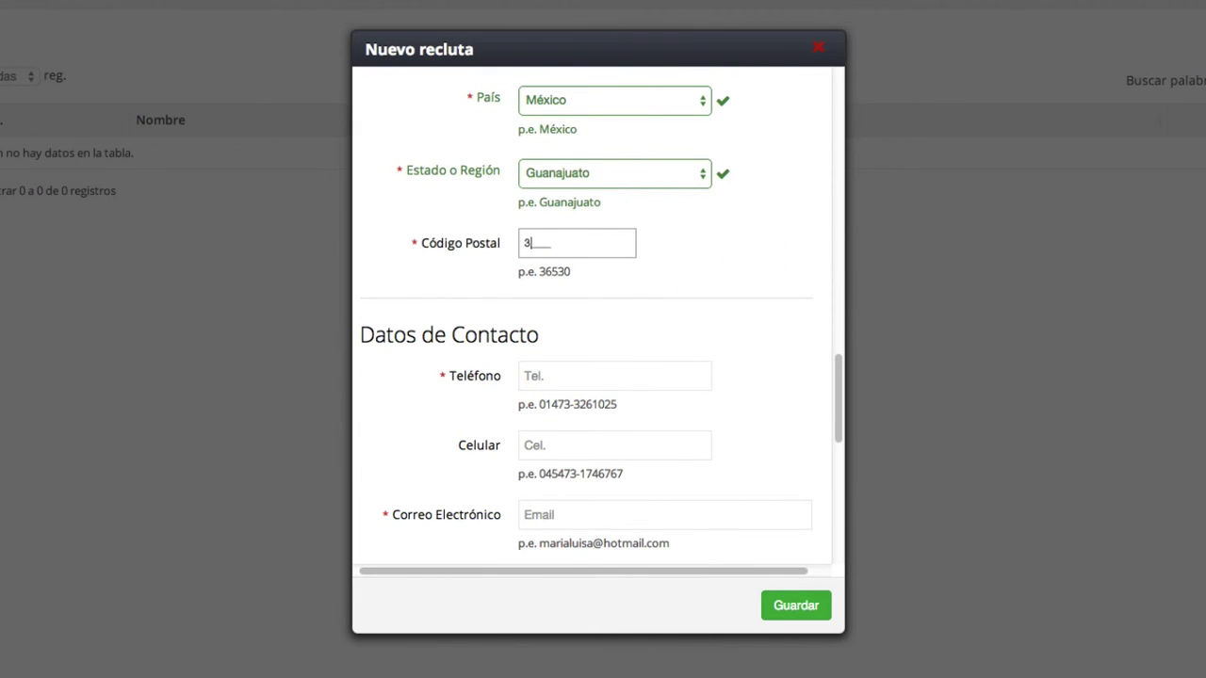
- Finish entering the recruit's postal code
text(998)
scroll(651, 350, down, 3)
click(623, 208)
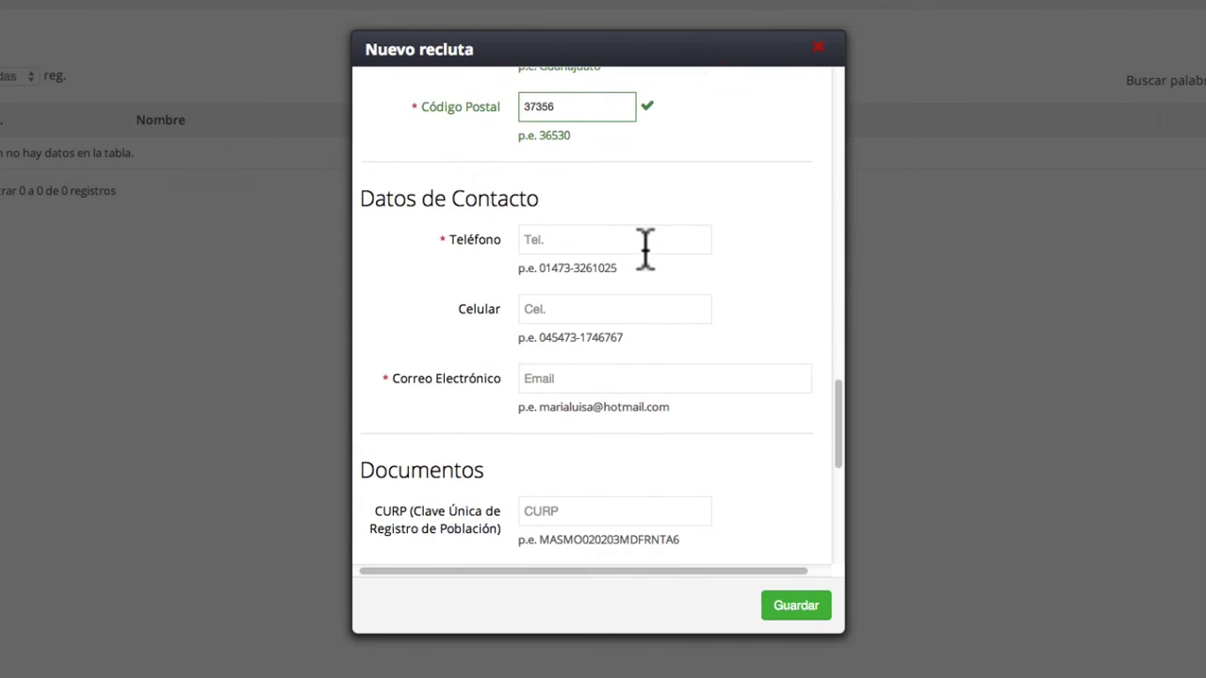
scroll(646, 250, down, 4)
scroll(657, 160, up, 3)
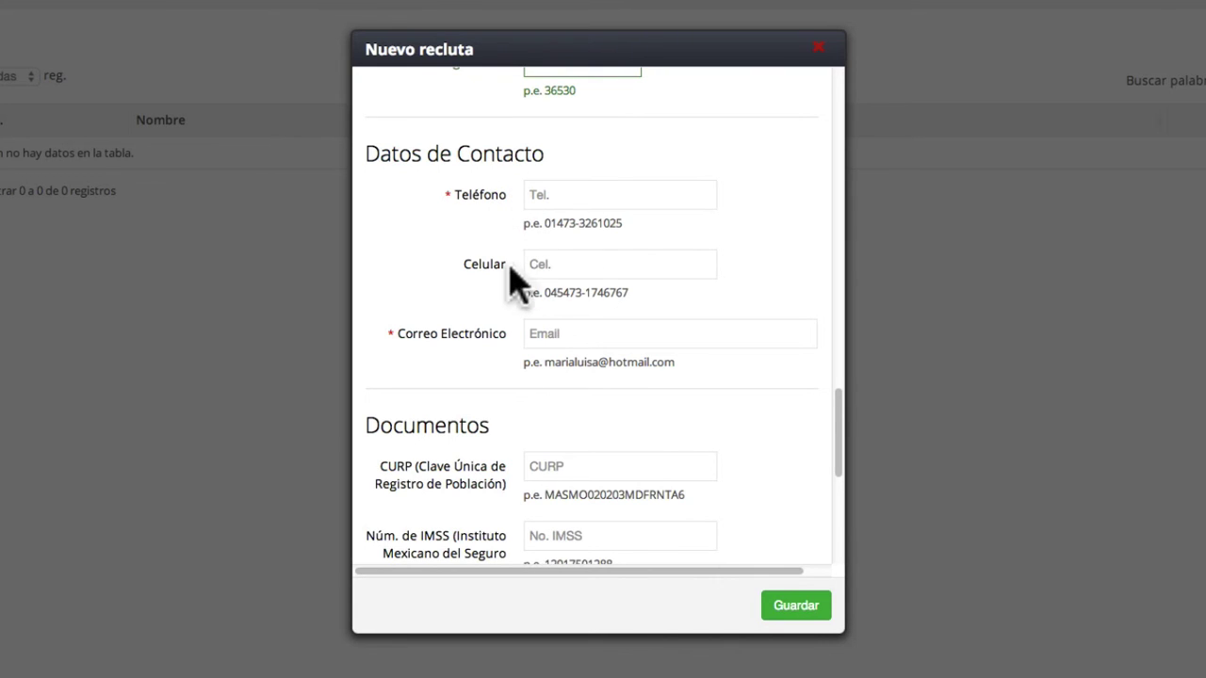
- Enter the recruit's phone number, mobile number and e-mail address
click(553, 196)
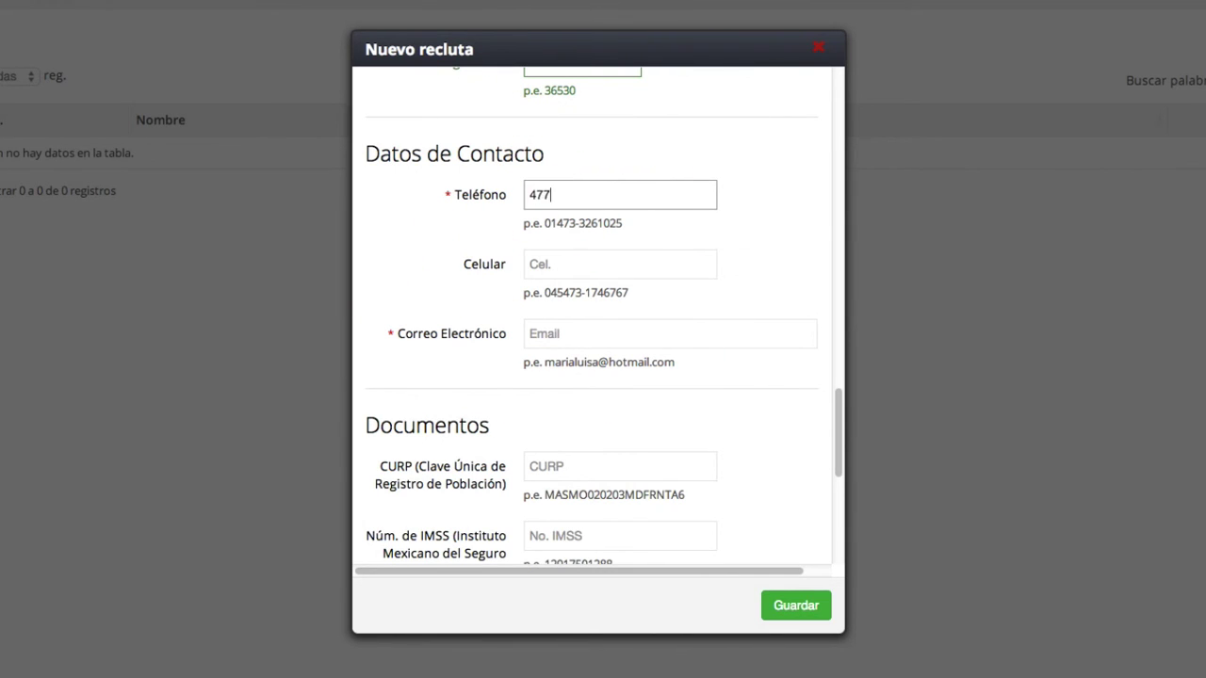
click(554, 261)
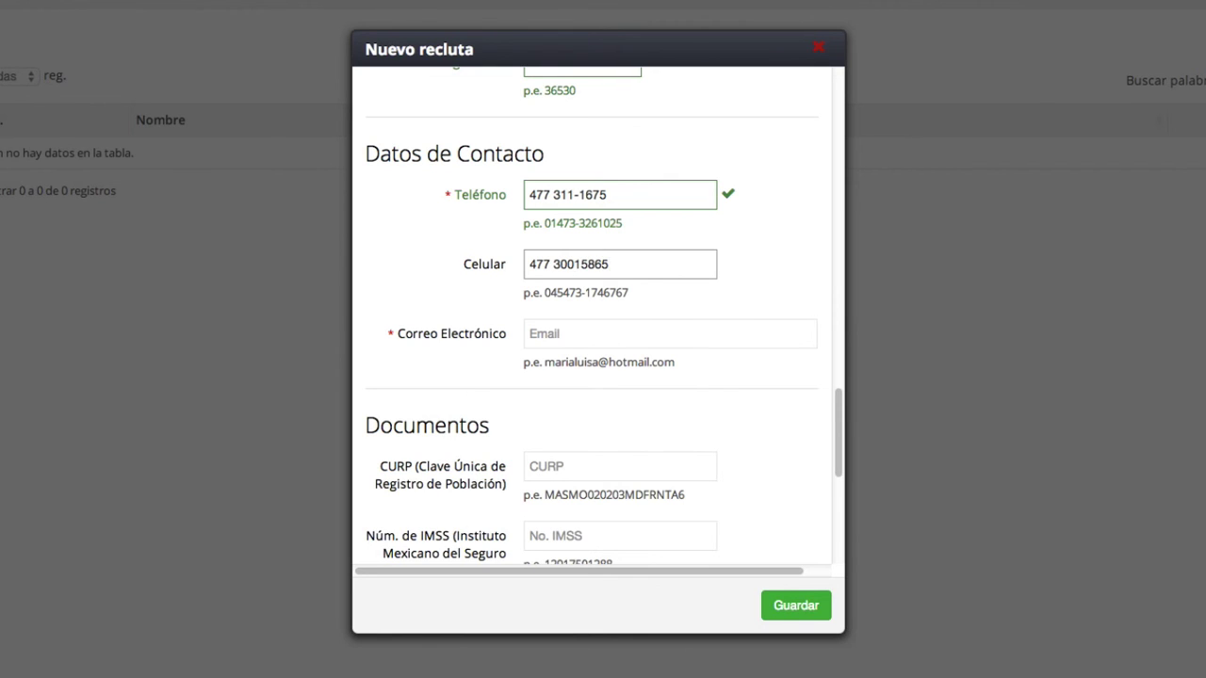
scroll(565, 271, down, 1)
click(582, 278)
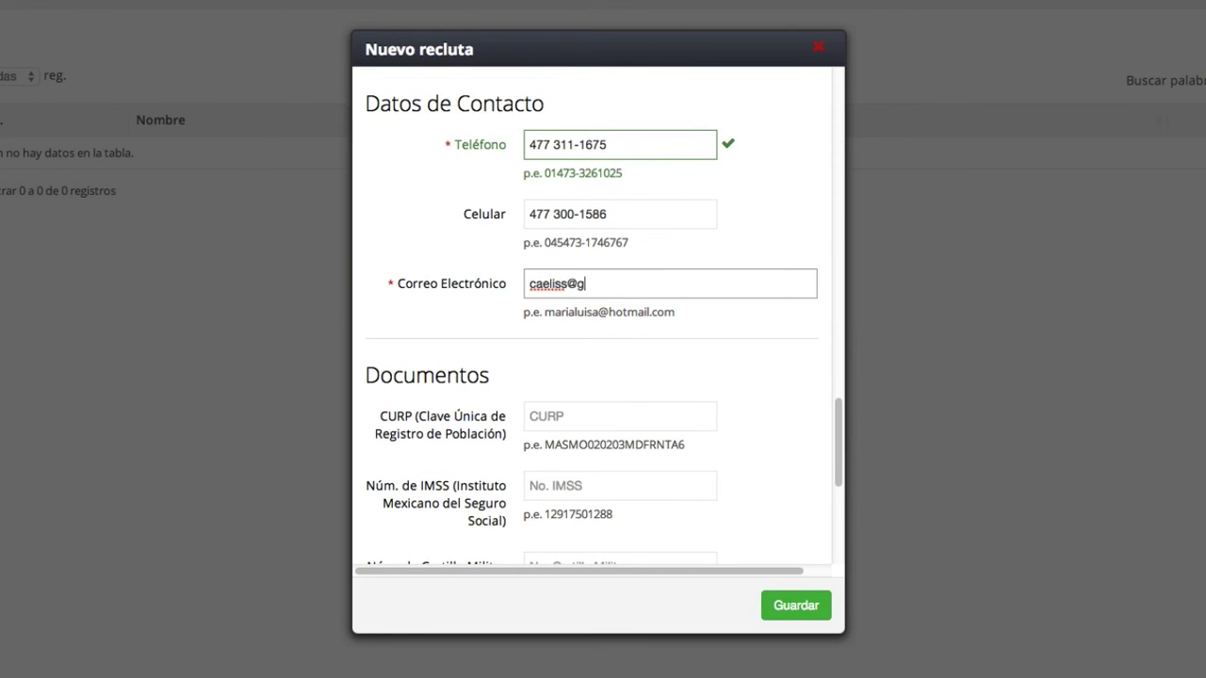
scroll(700, 334, down, 4)
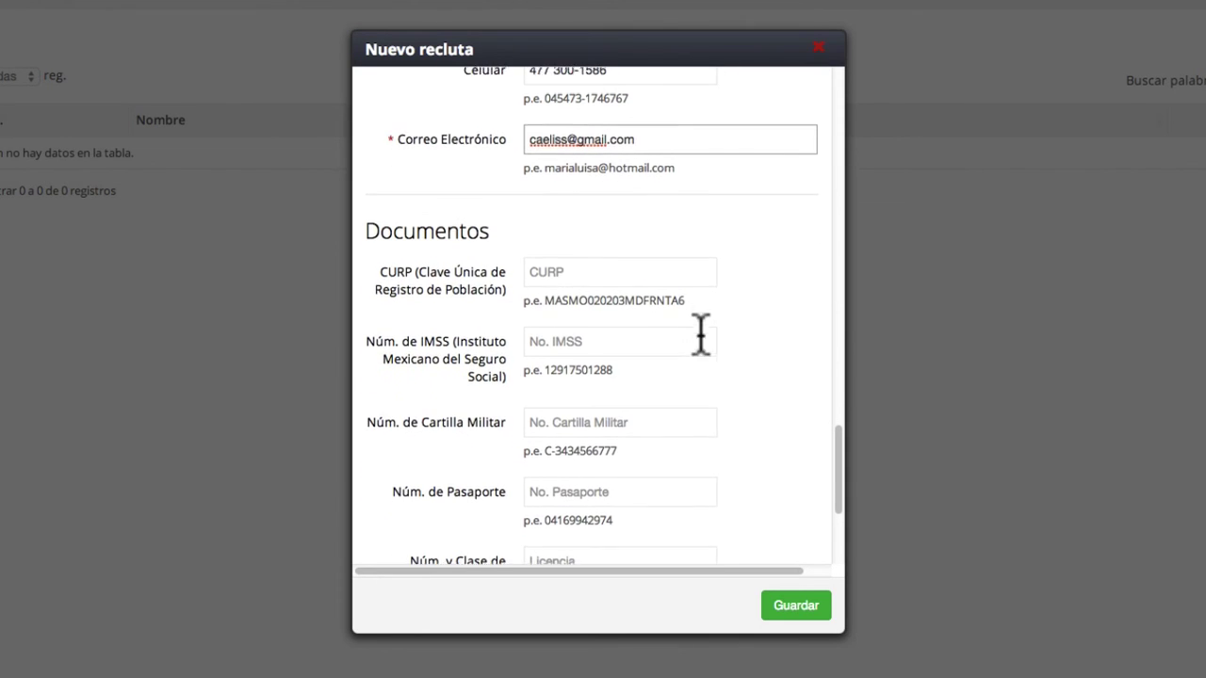
- Leave the Documentos entries empty and save the recruit with Guardar
scroll(558, 235, down, 2)
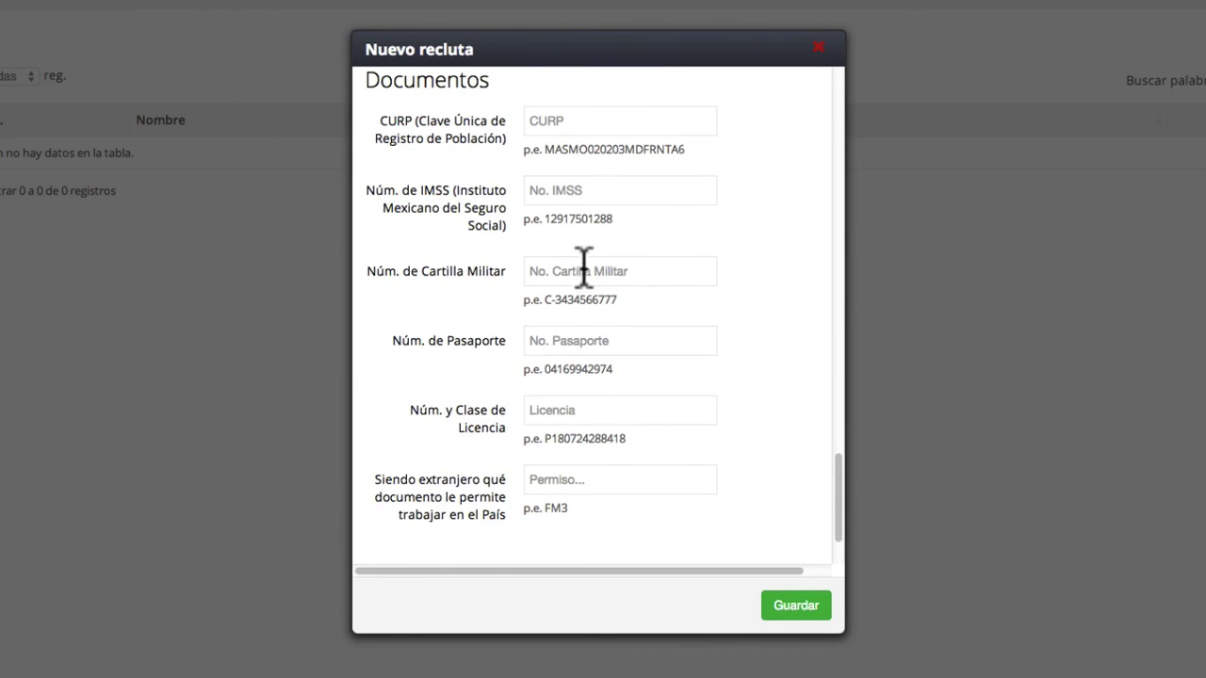
scroll(584, 401, down, 2)
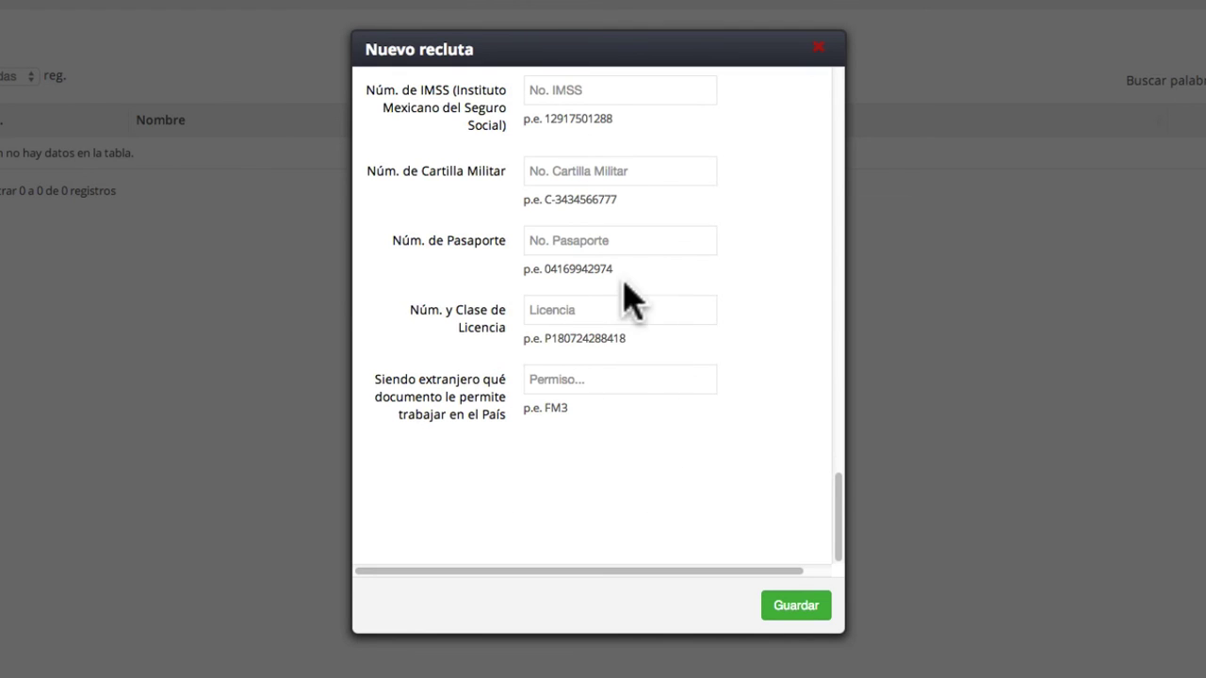
scroll(640, 297, up, 4)
scroll(654, 299, up, 1)
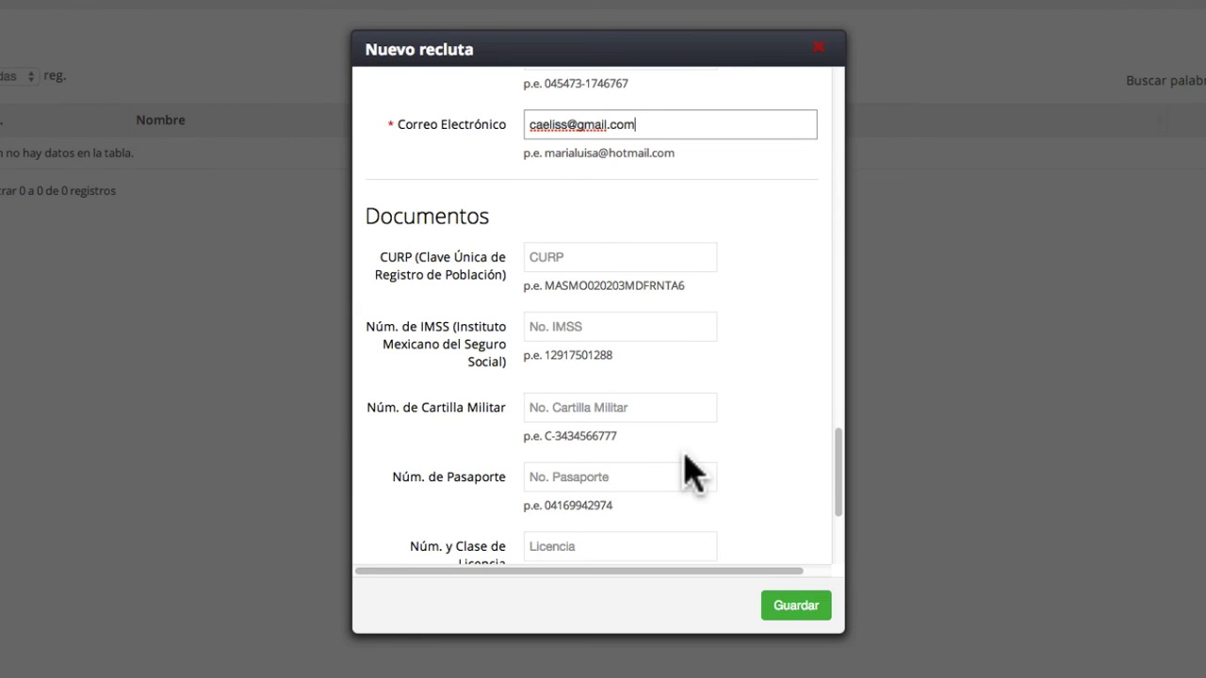
scroll(686, 462, down, 1)
scroll(686, 455, down, 1)
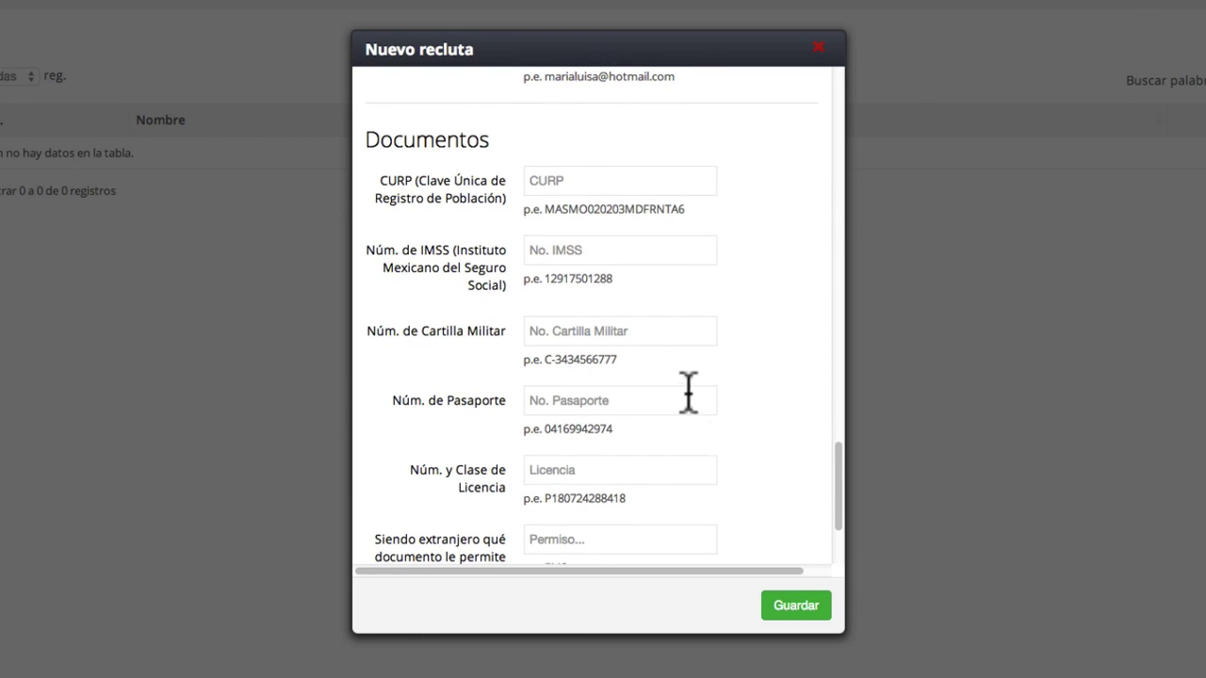
scroll(659, 524, down, 1)
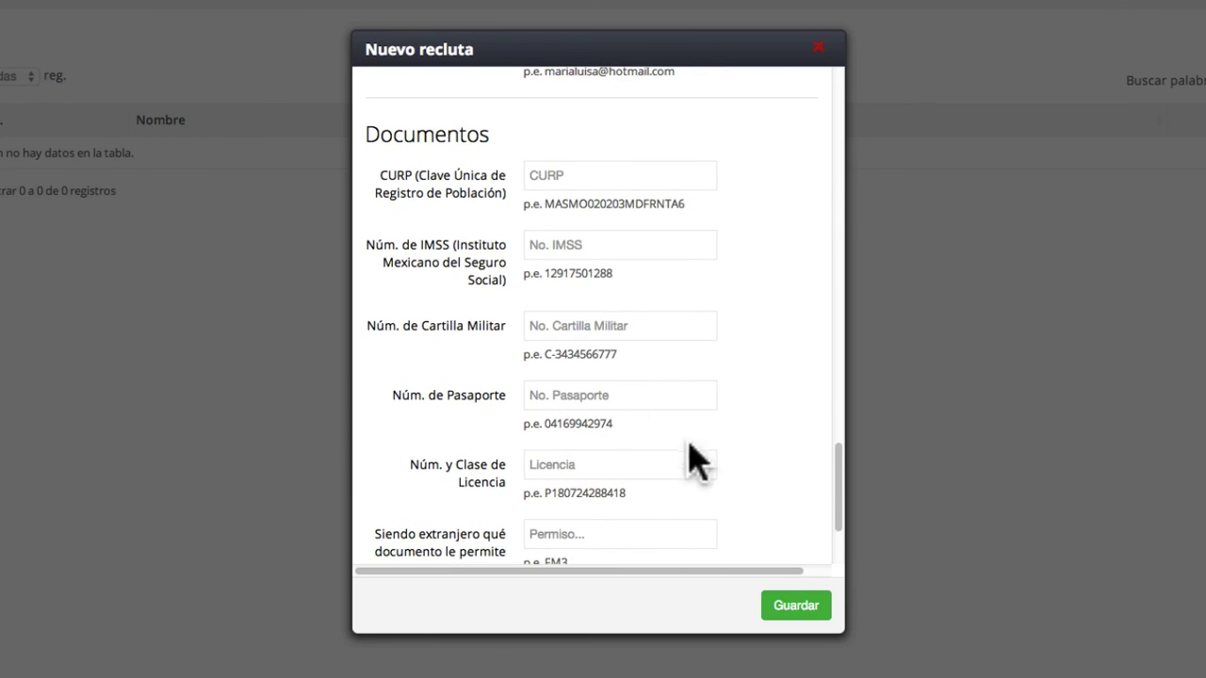
scroll(686, 452, down, 3)
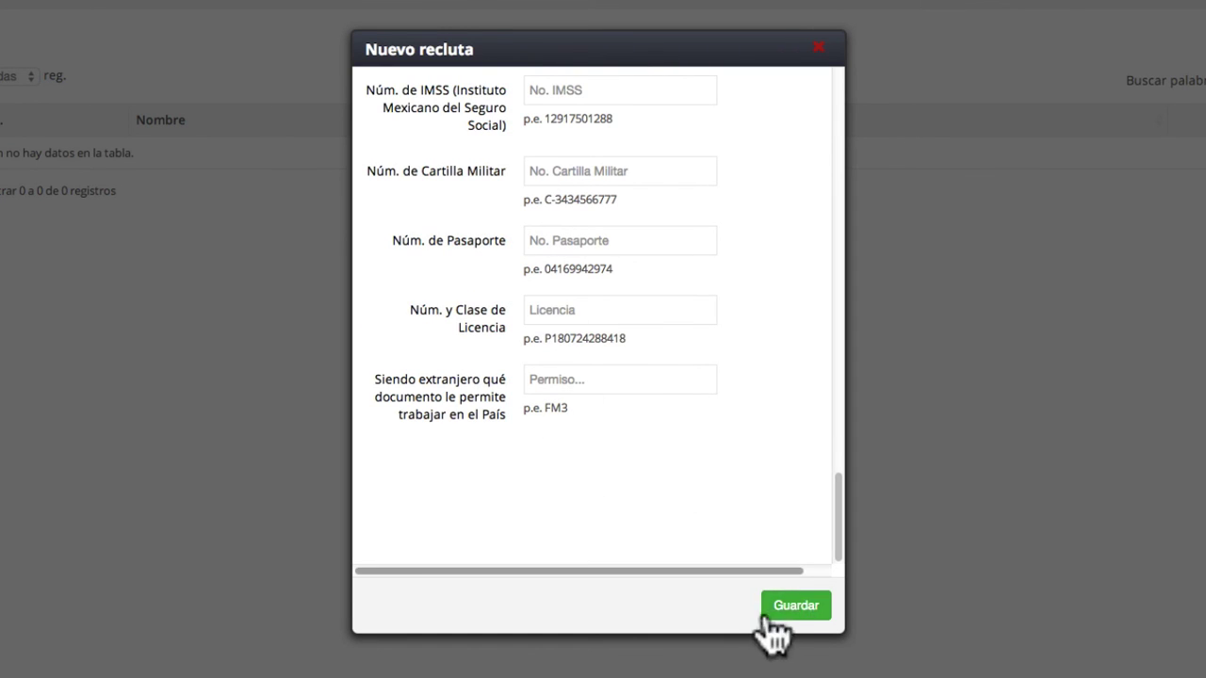
click(797, 606)
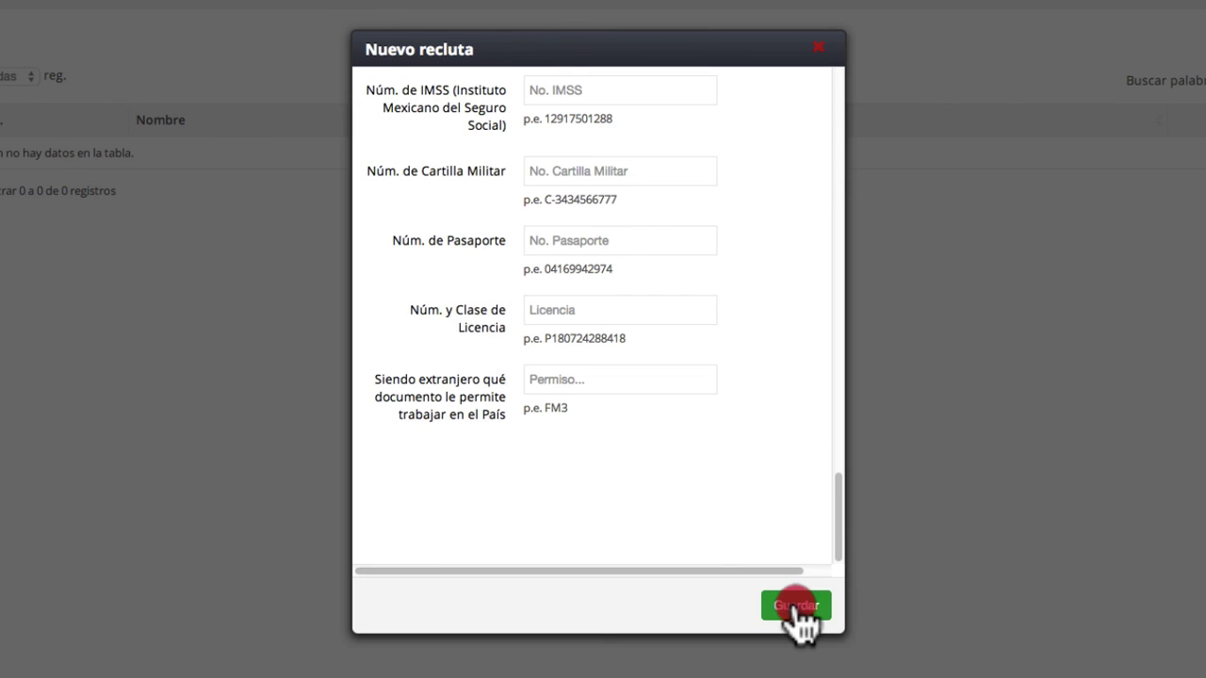